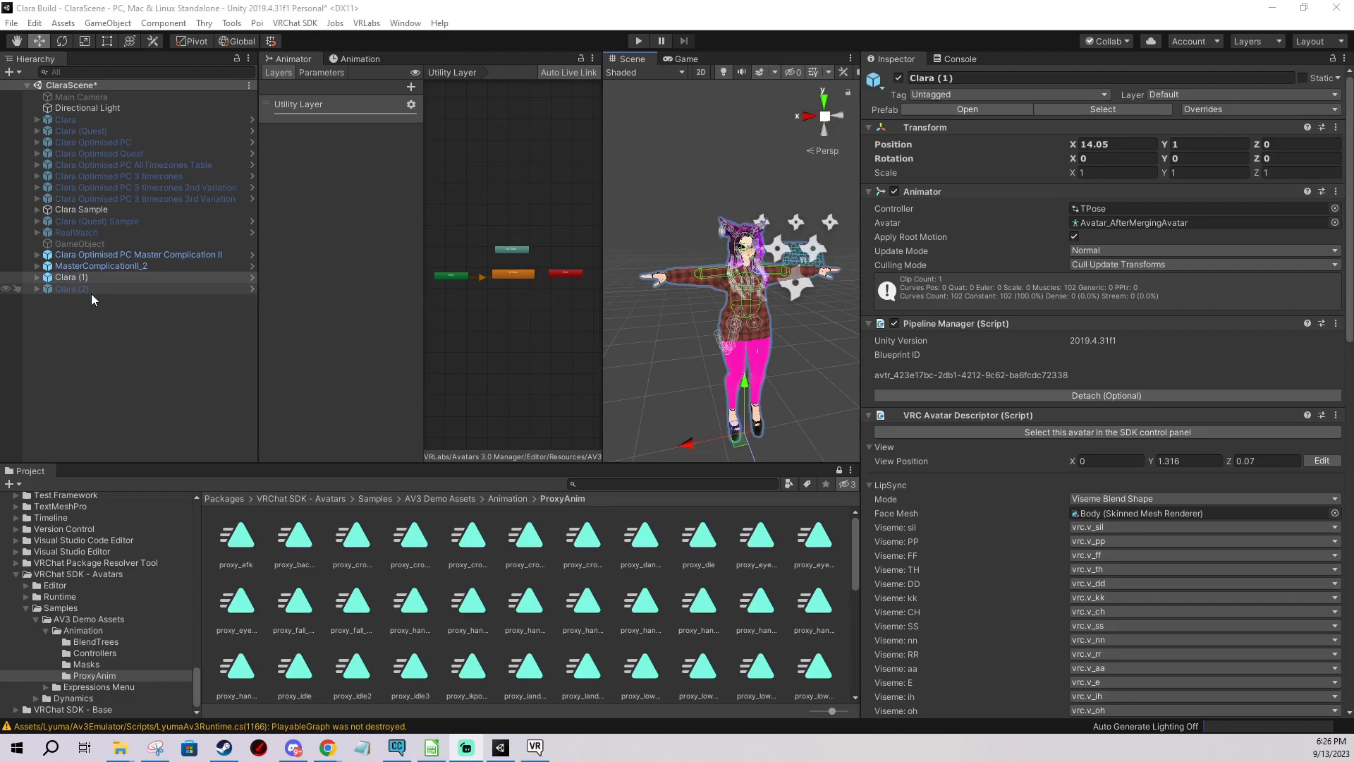
- Select Clara (1) and scroll its avatar descriptor to Playable Layers, showing GoLocoActionWD as Action
left_click(73, 277)
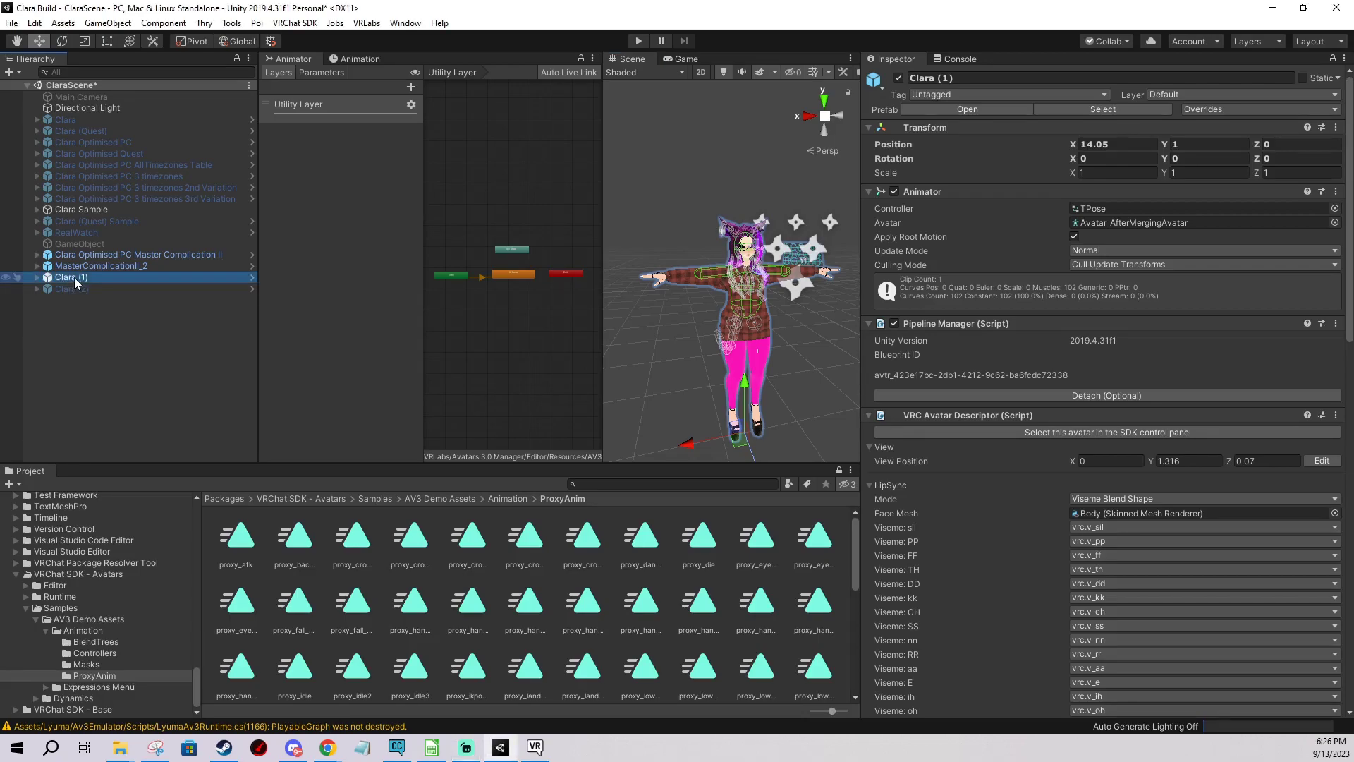
scroll(1047, 405, "down", 15)
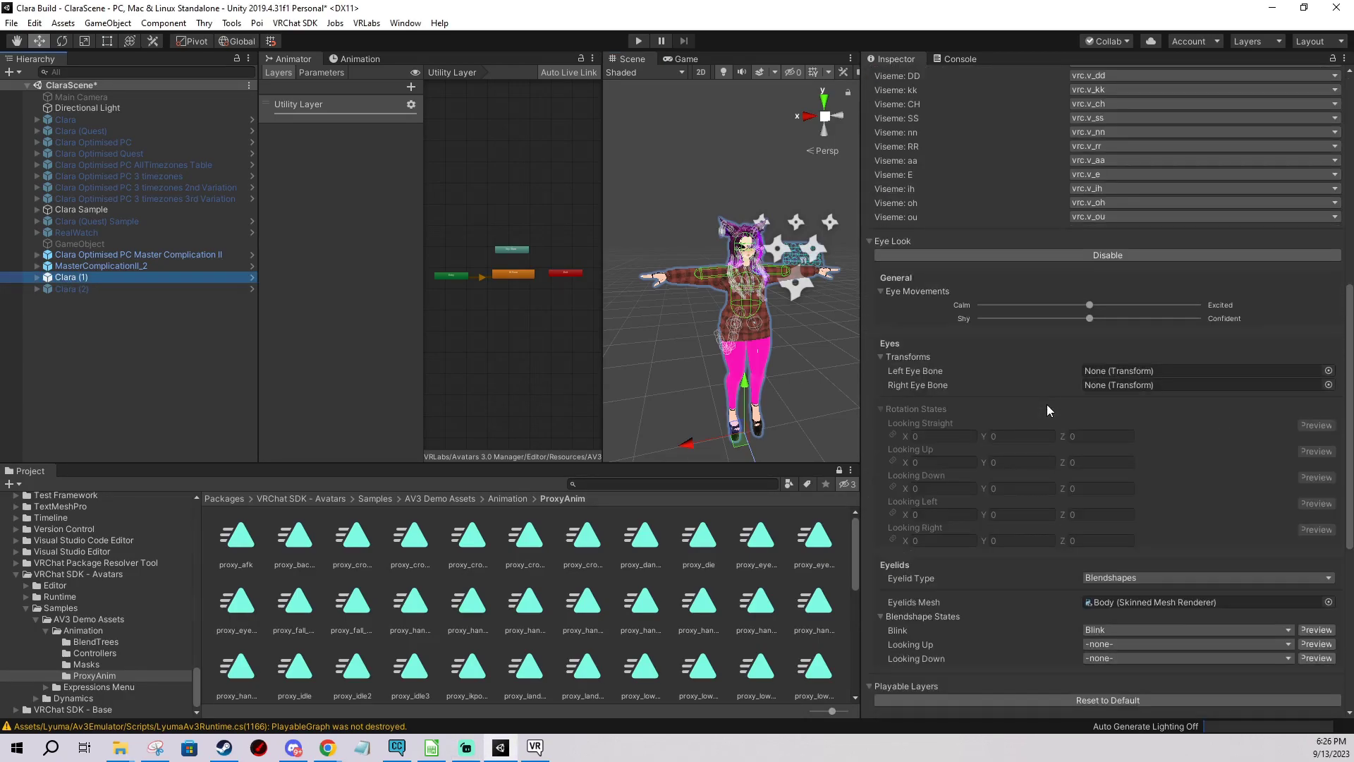
scroll(1048, 406, "down", 4)
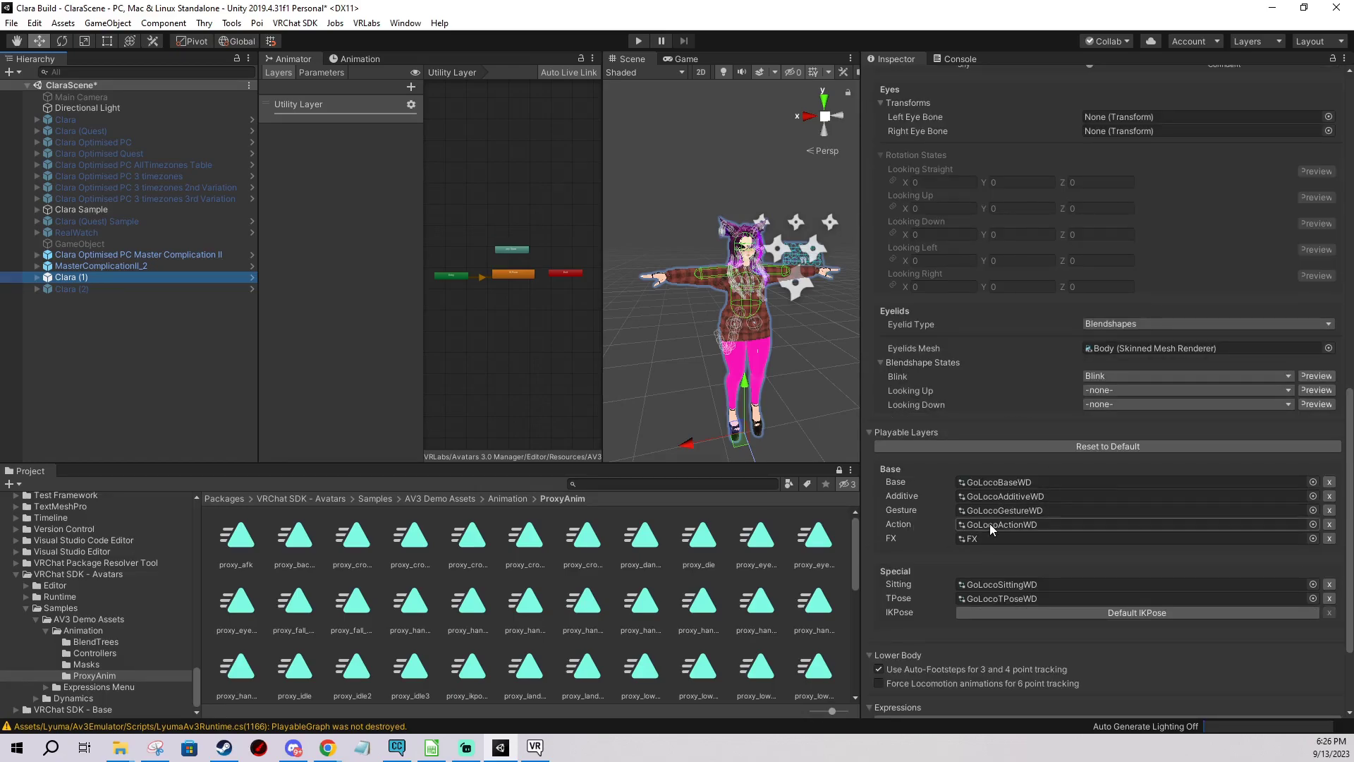
- Open GoLocoActionWD in the Animator and enter its AFK, then AFK Init sub-state machines
double_click(1010, 525)
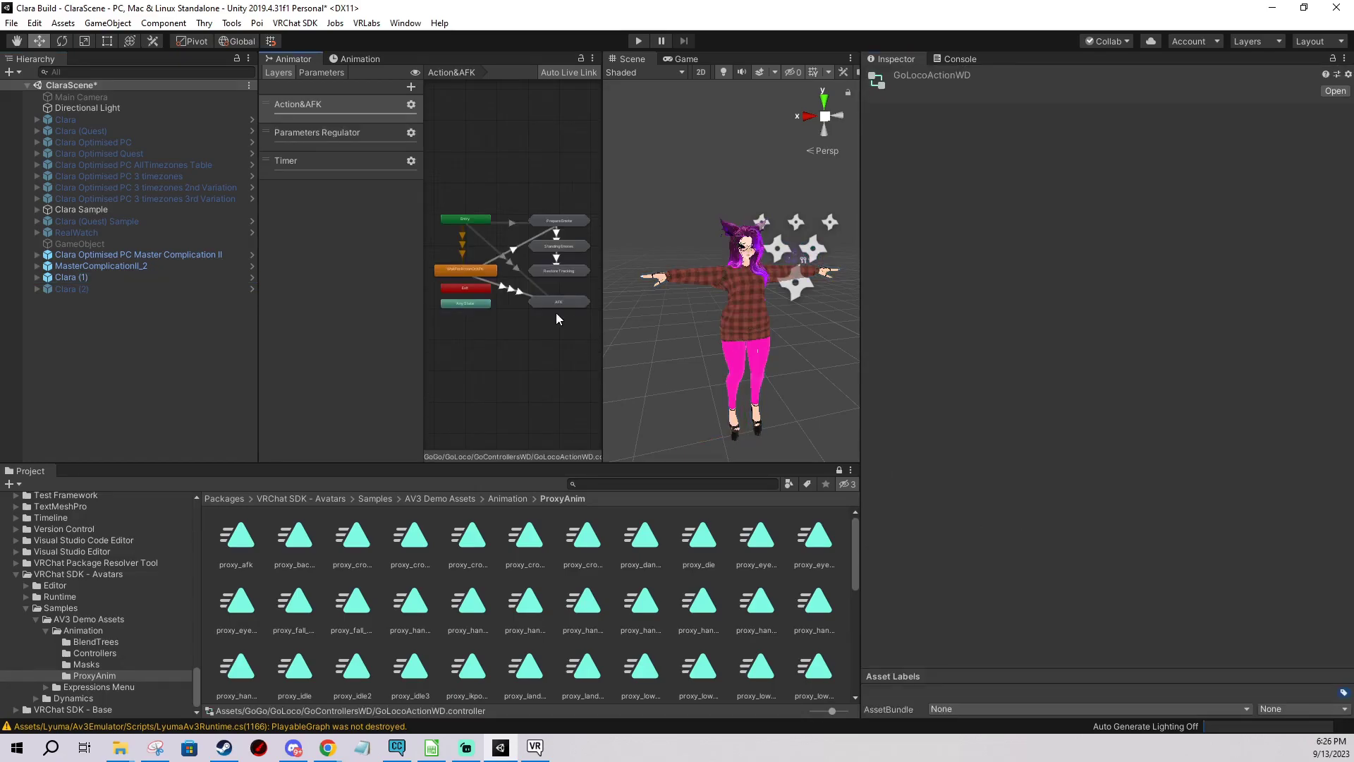
left_click_drag(603, 253, 687, 254)
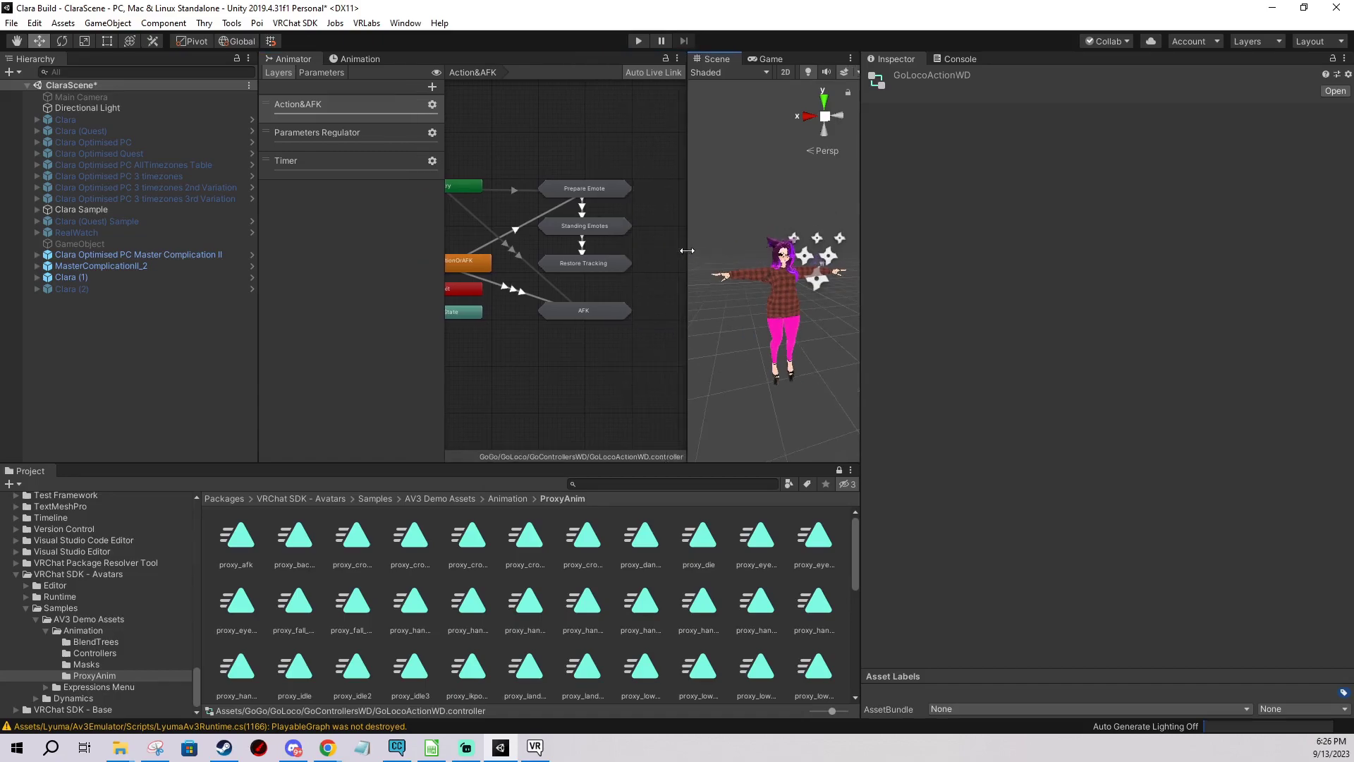
scroll(616, 264, "up", 3)
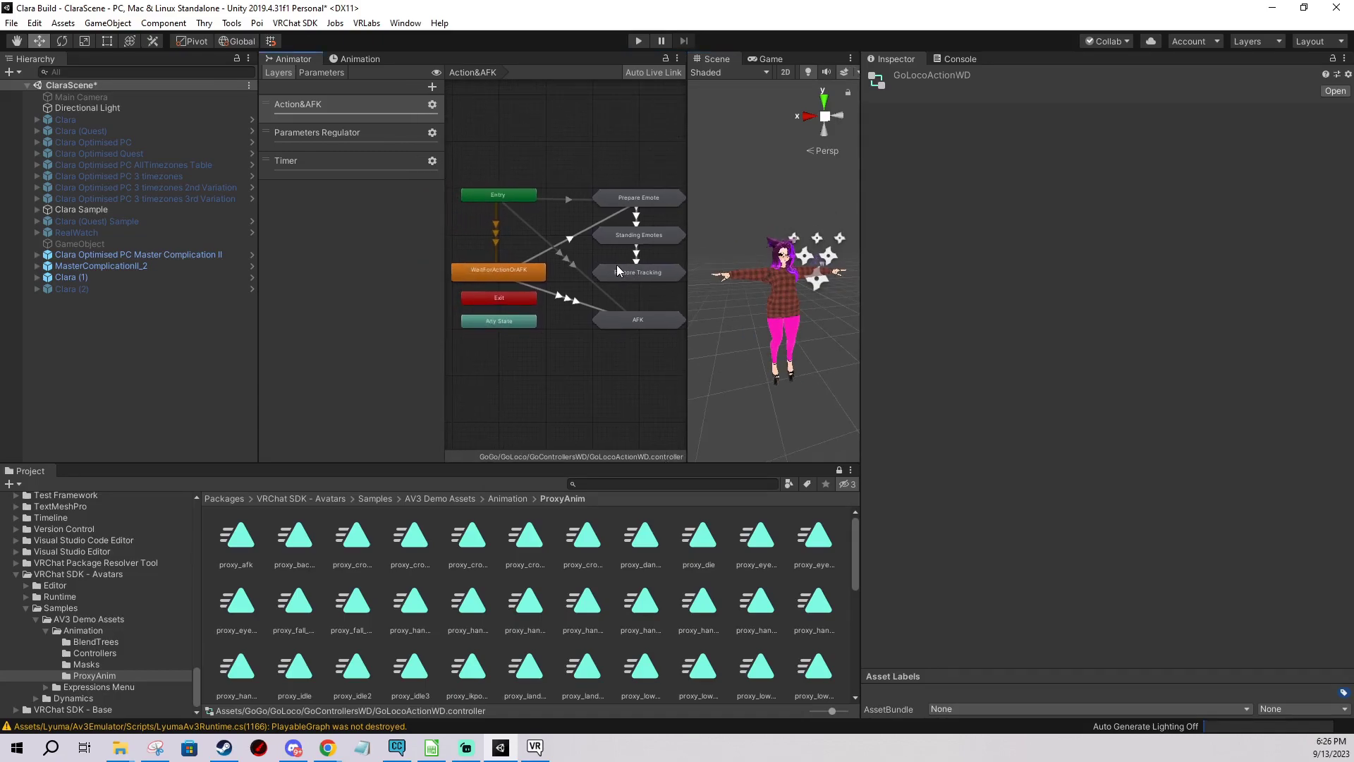
double_click(633, 324)
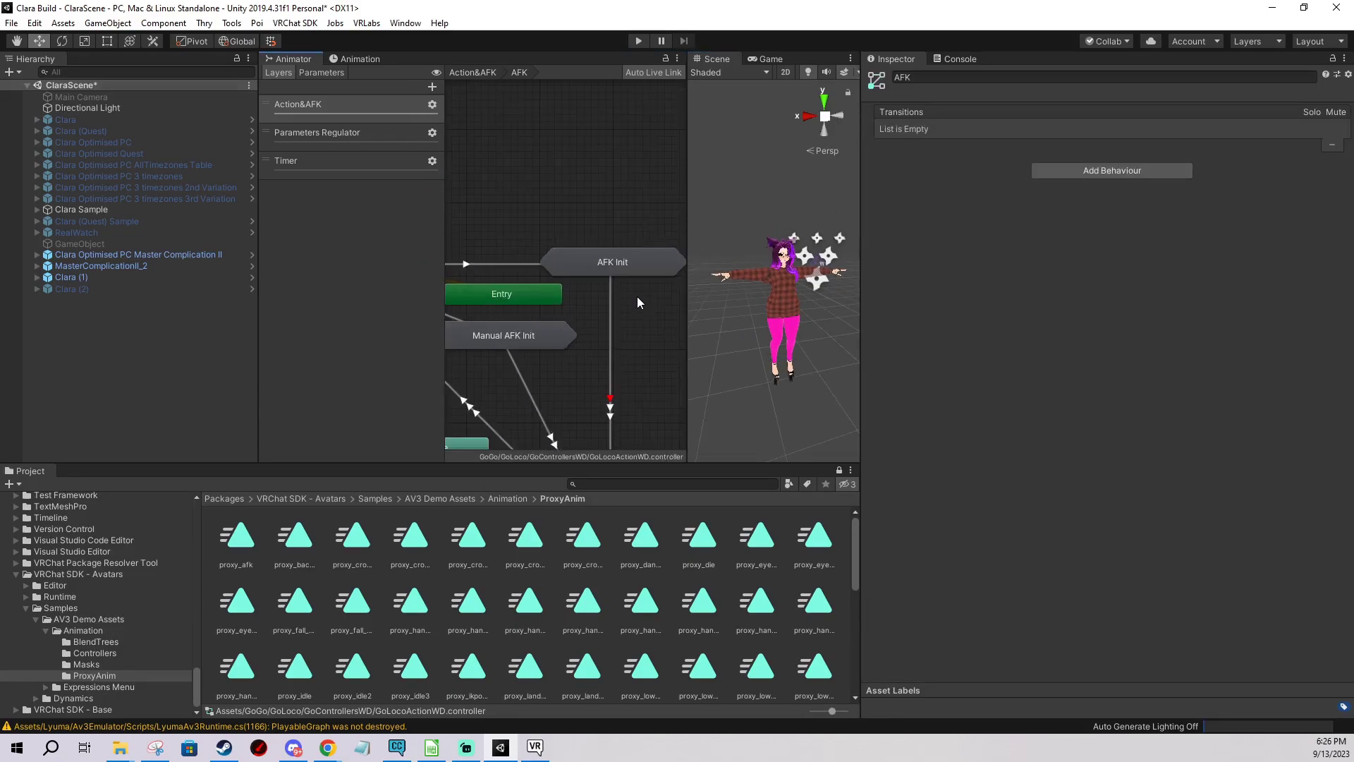
double_click(614, 261)
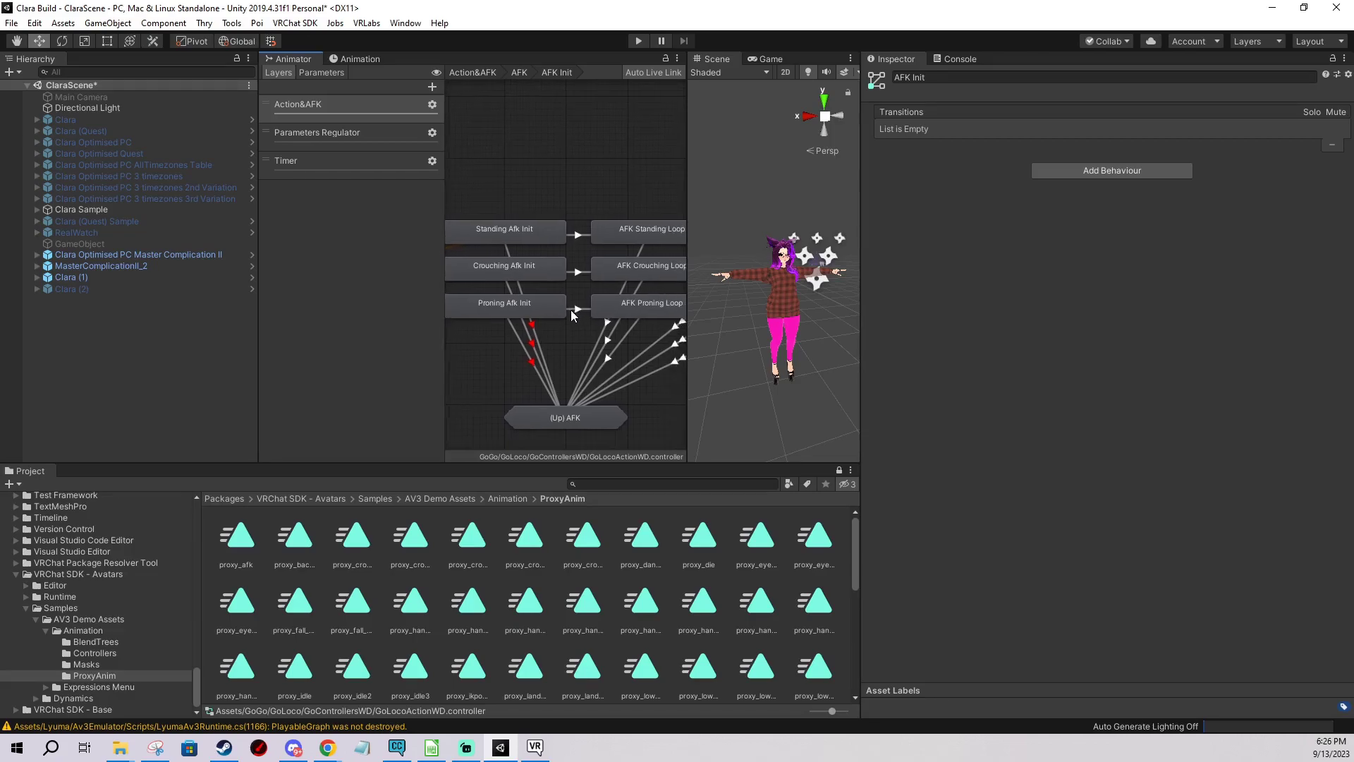
scroll(595, 279, "down", 4)
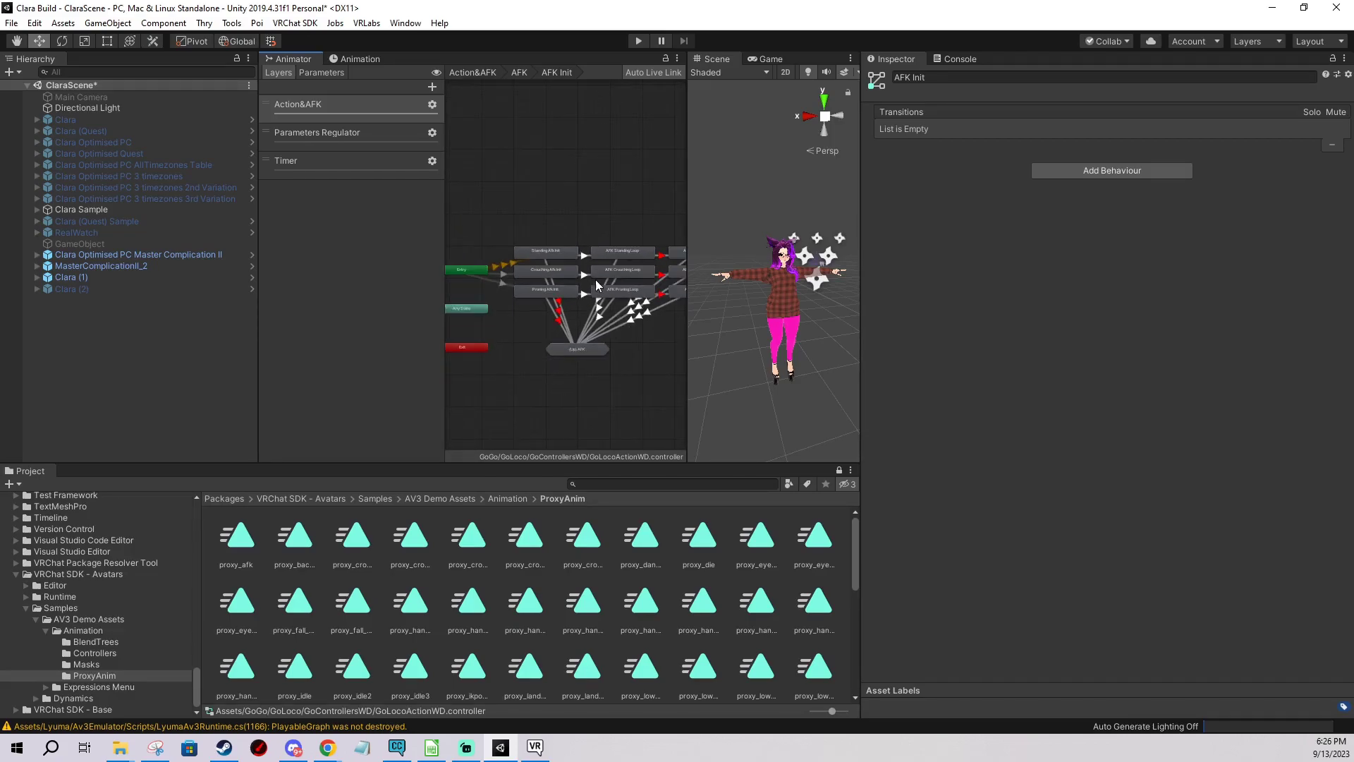
middle_click_drag(572, 236, 579, 233)
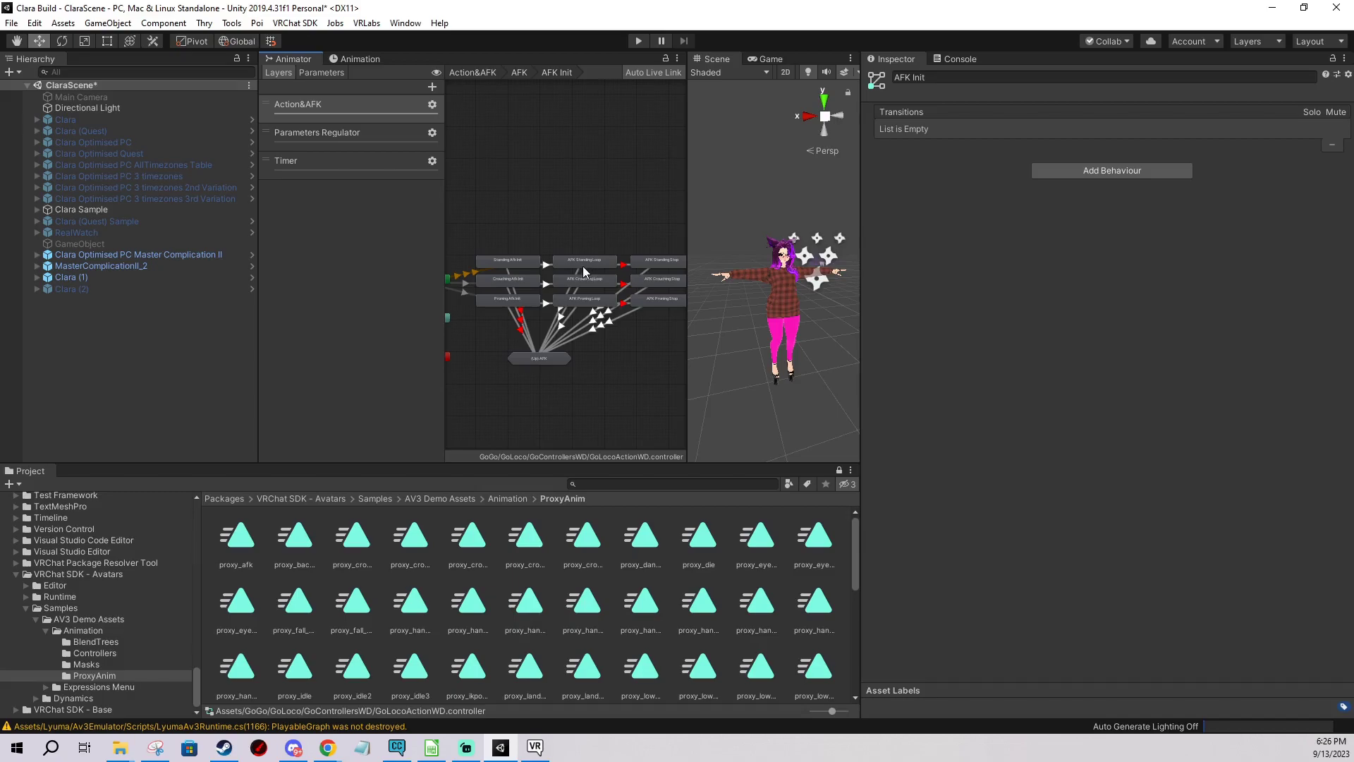
- Assign the AFkScroll clip as motion of the AFK Standing, Crouching and Proning Loop states
scroll(569, 262, "up", 2)
left_click(592, 260)
left_click(594, 324)
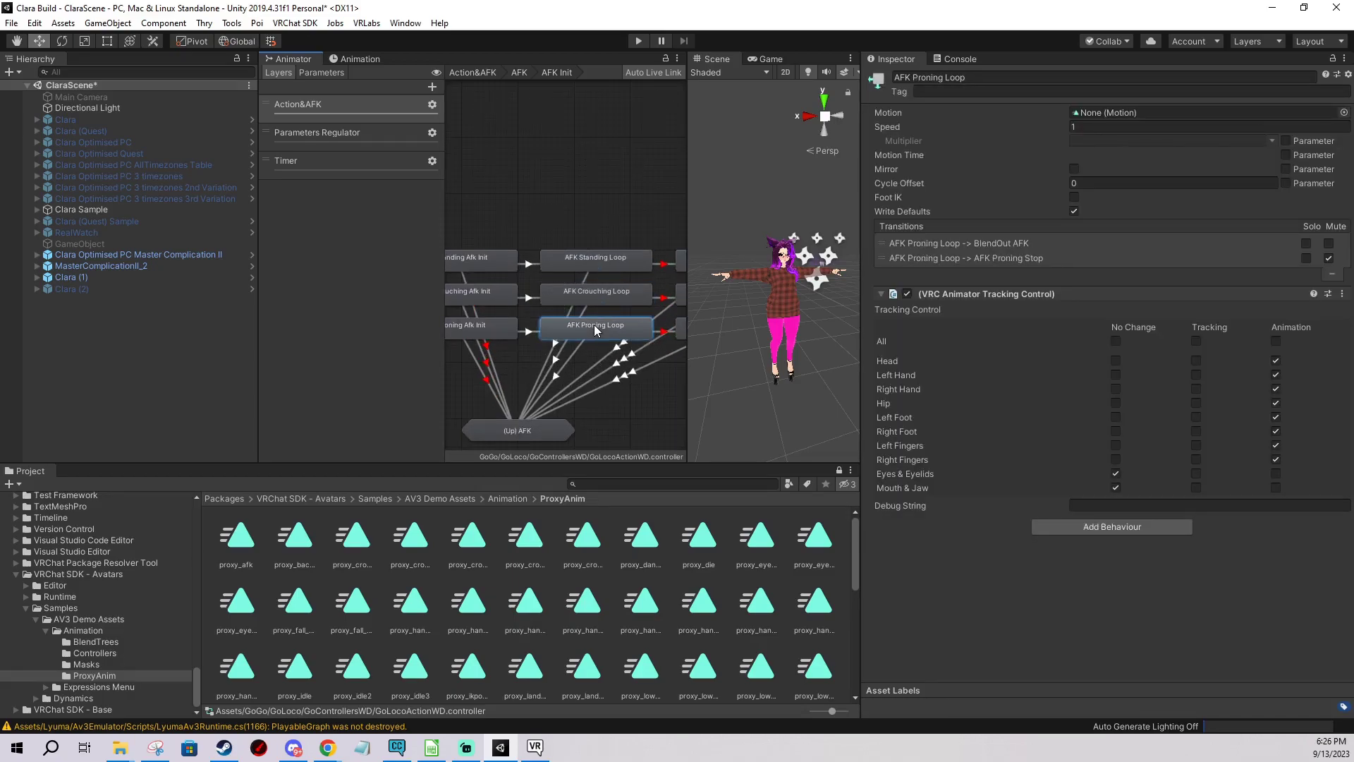
left_click(591, 259)
scroll(82, 605, "up", 15)
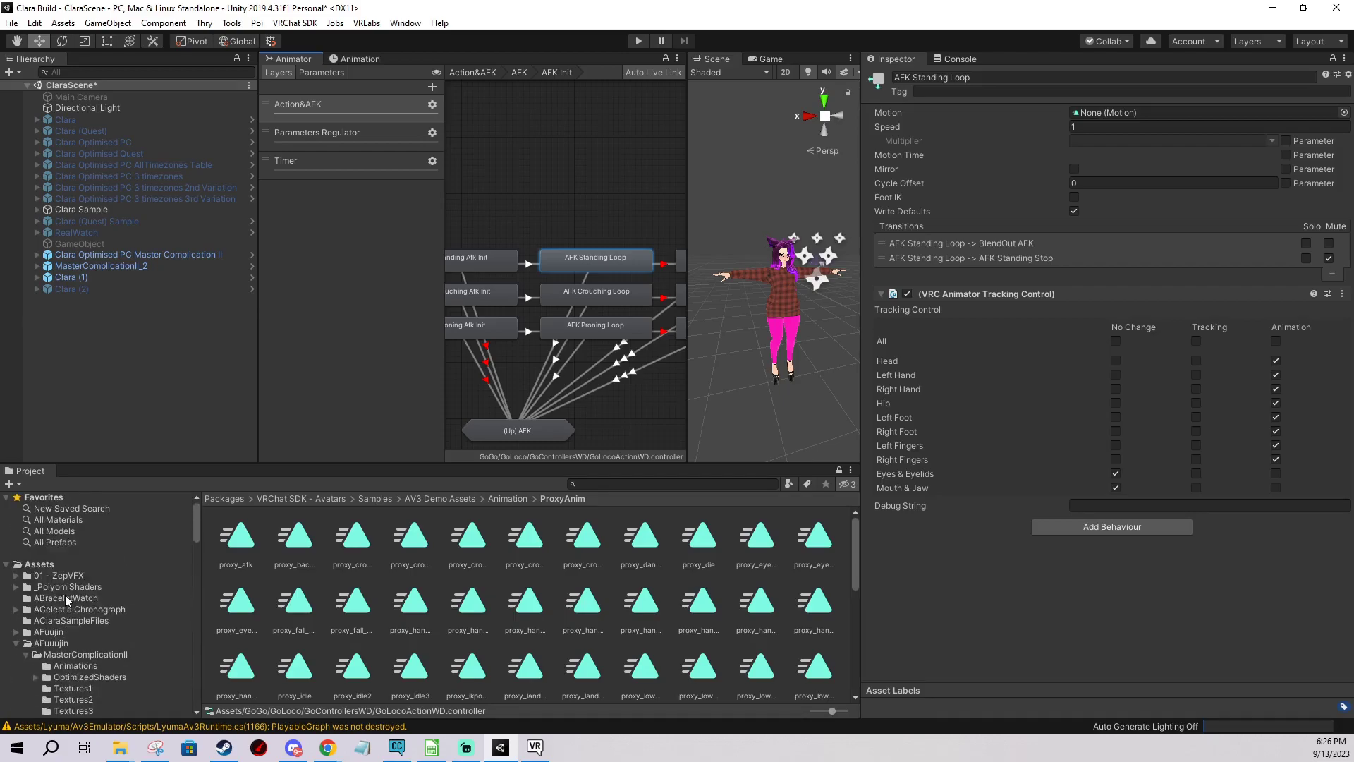
left_click(39, 565)
left_click_drag(236, 671, 1100, 118)
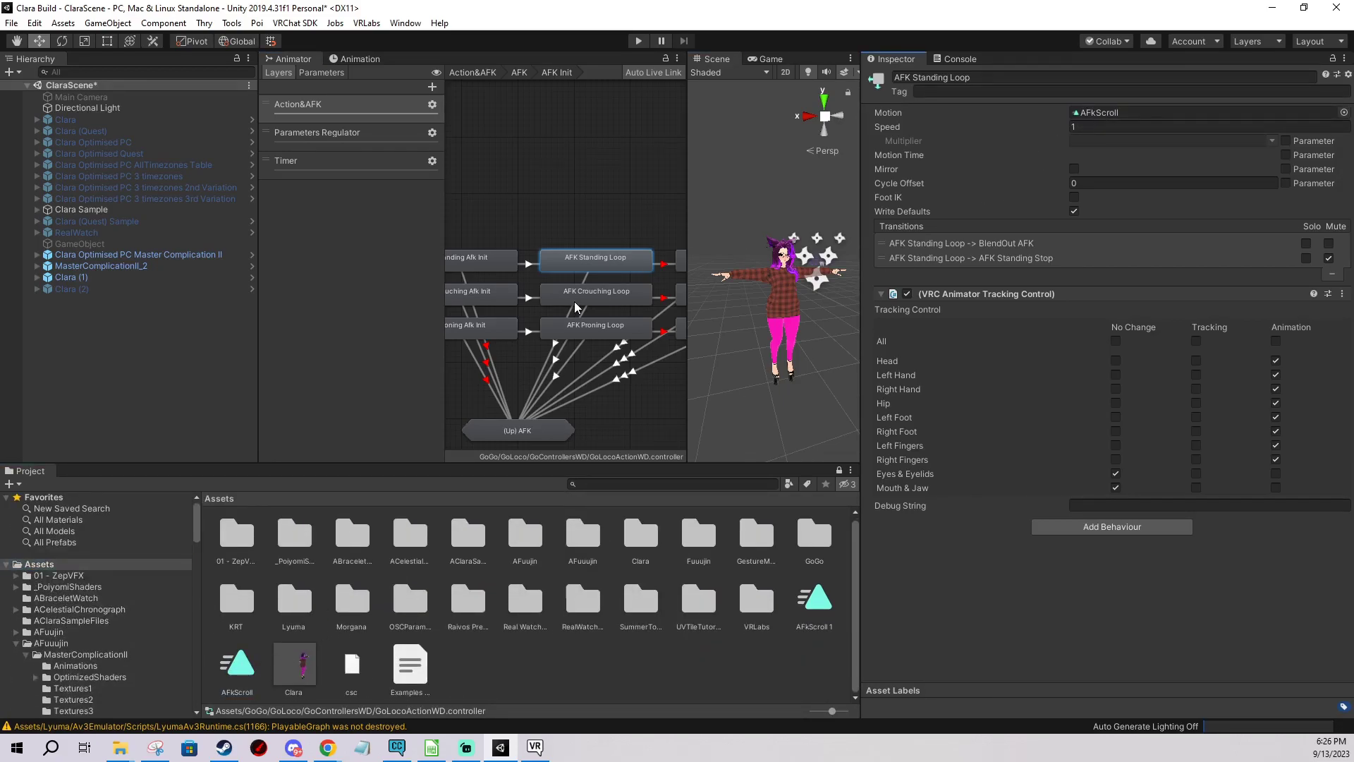
left_click(596, 291)
left_click_drag(237, 666, 1095, 124)
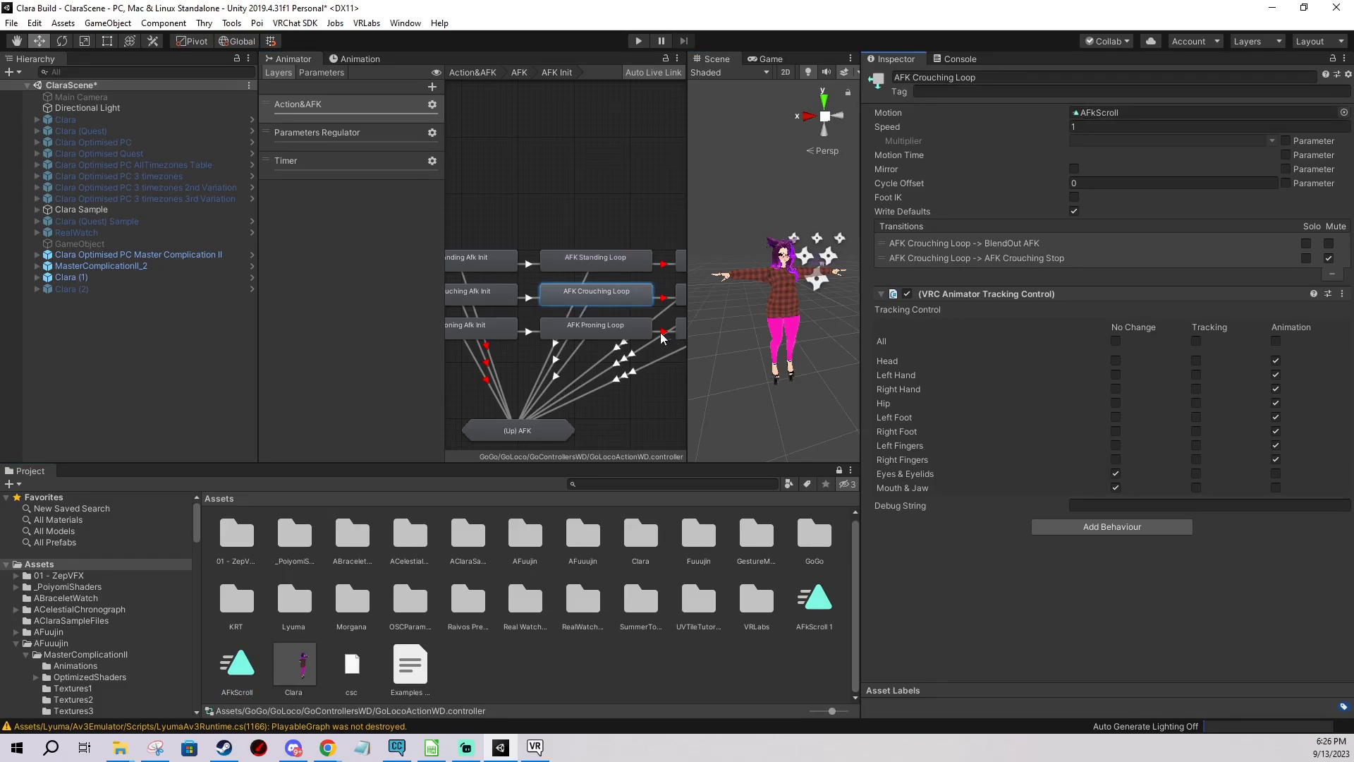
left_click(596, 325)
left_click_drag(237, 666, 1113, 122)
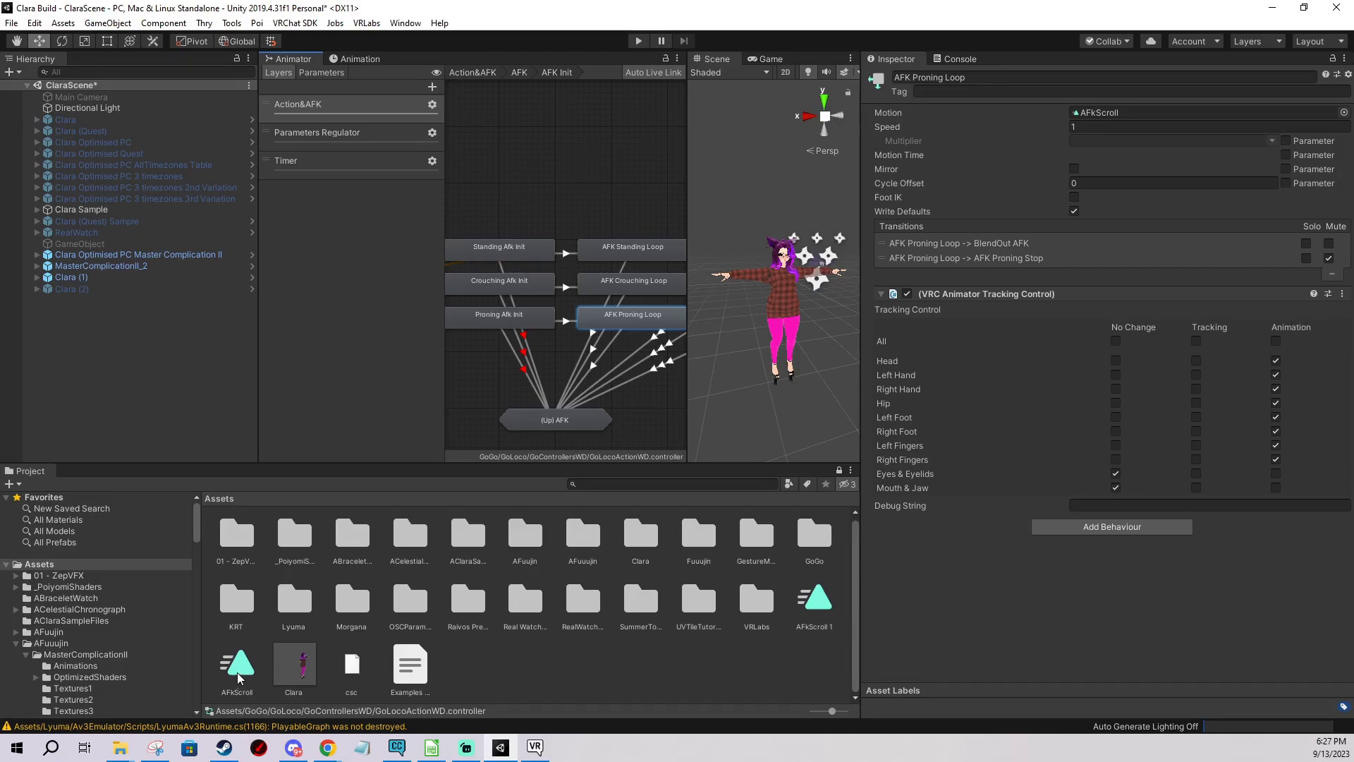
- Inspect the AFkScroll and AFkScroll 1 clips' keyframes, then return to the Action&AFK graph
left_click(238, 678)
left_click(345, 60)
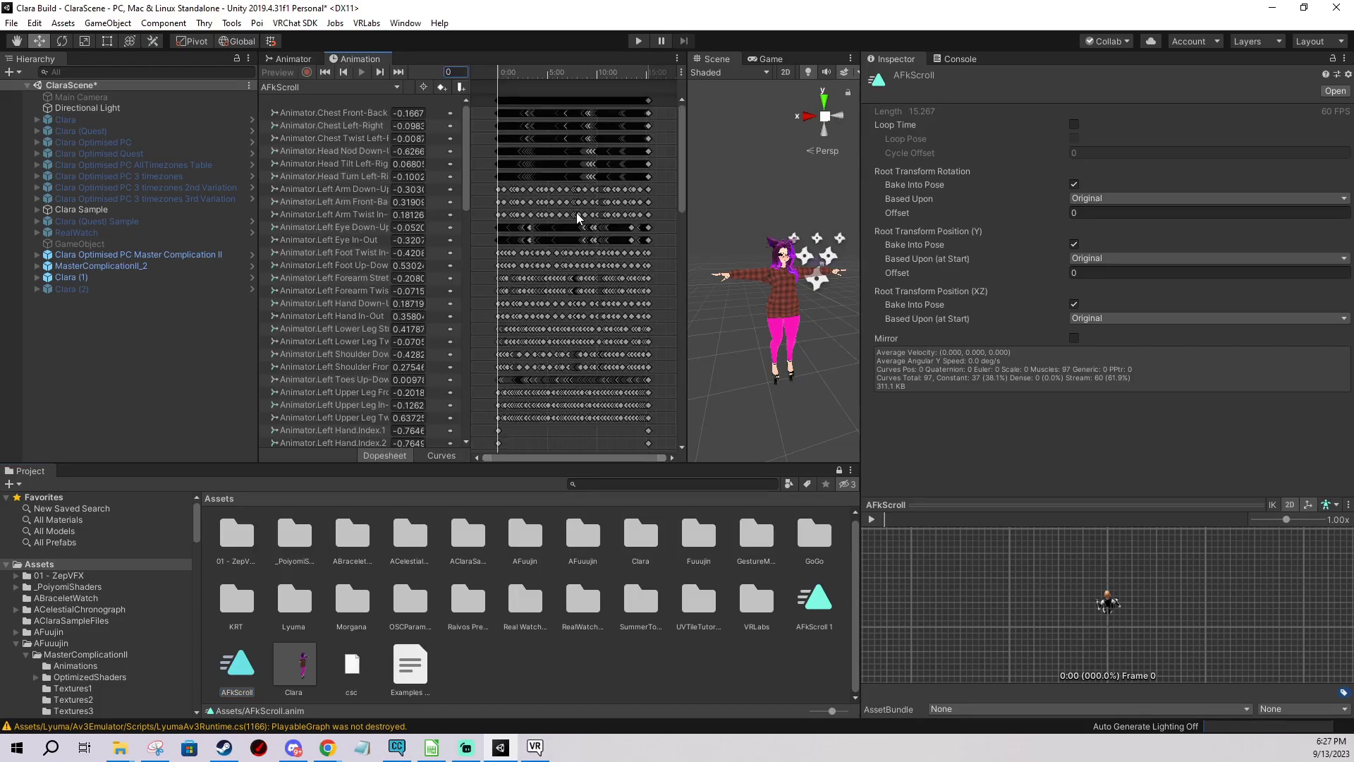
left_click(821, 608)
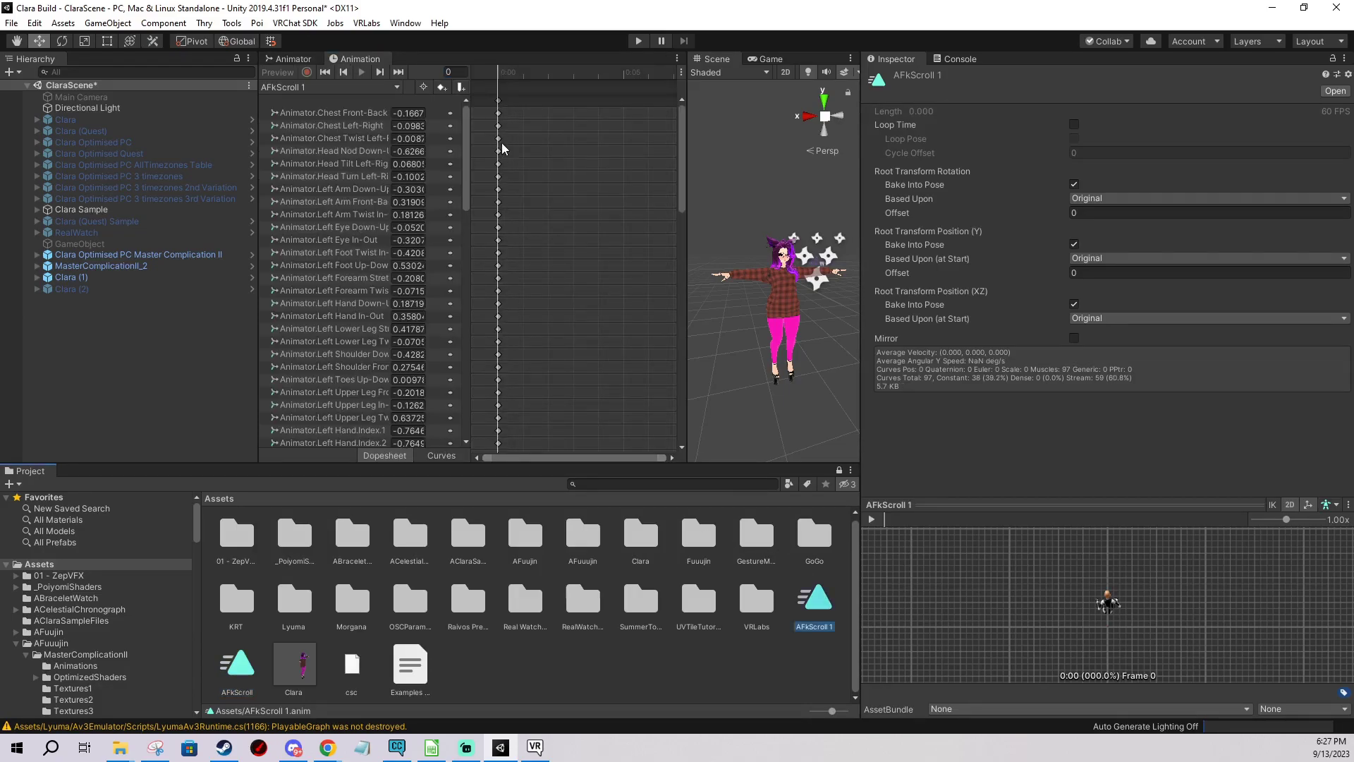
left_click(296, 59)
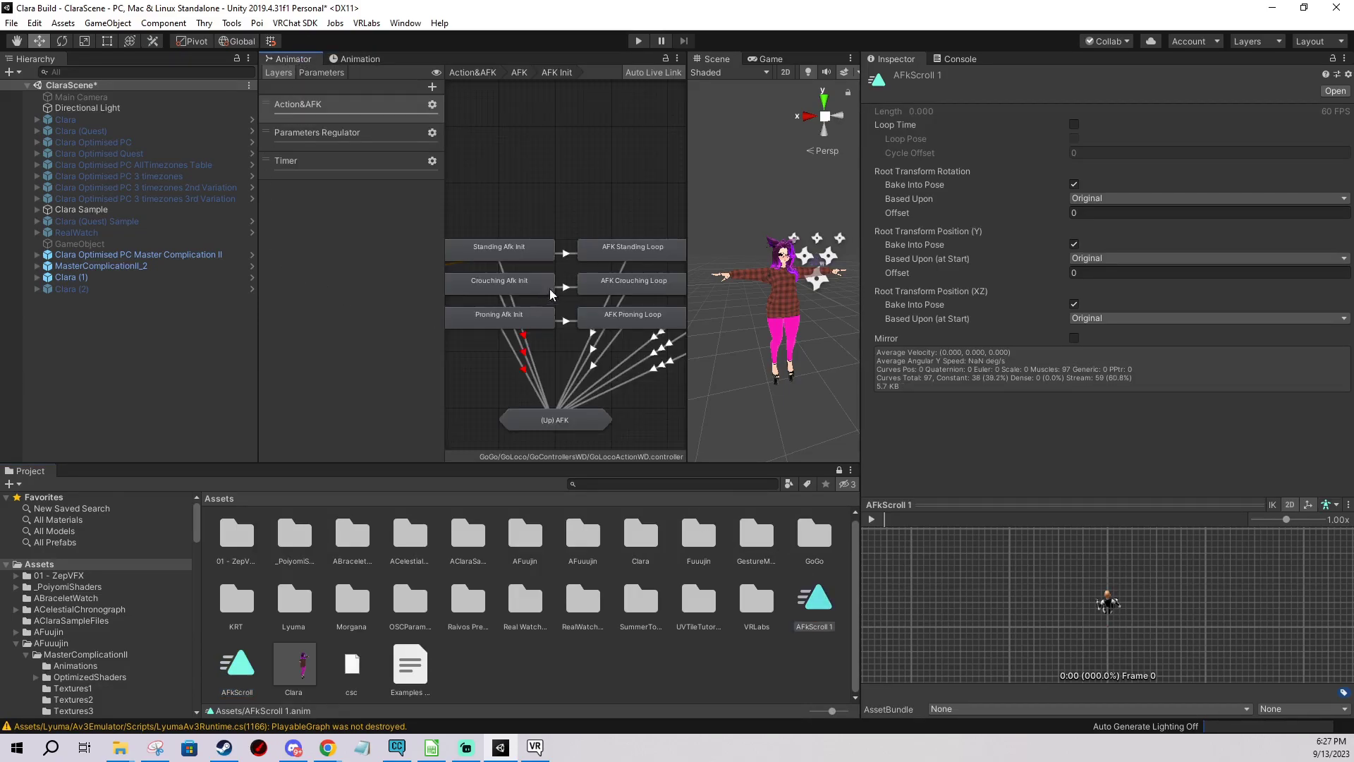
- Assign AFkScroll 1 as motion of the Standing, Crouching and Proning Afk Init states
left_click(509, 243)
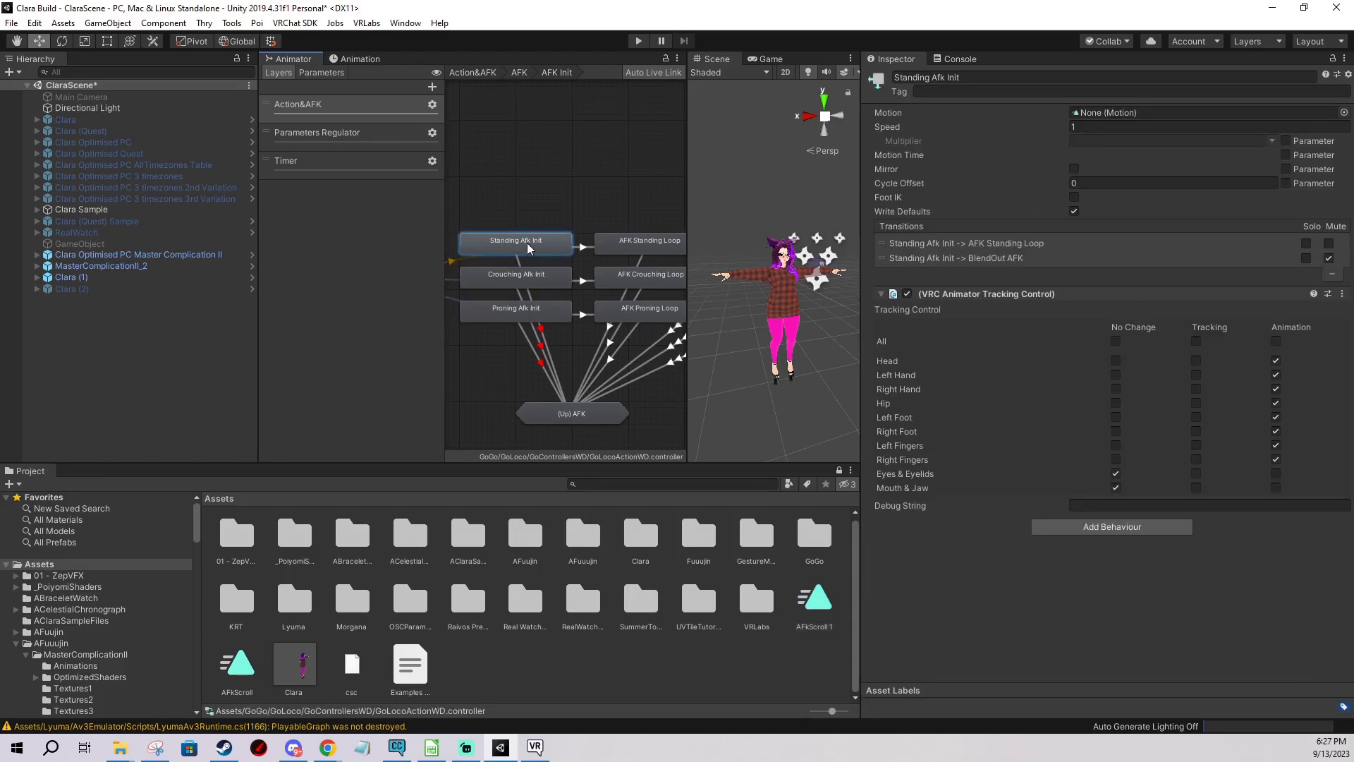
left_click_drag(820, 599, 1092, 119)
left_click(542, 282)
left_click_drag(817, 600, 1094, 115)
left_click(516, 308)
left_click_drag(816, 599, 1095, 115)
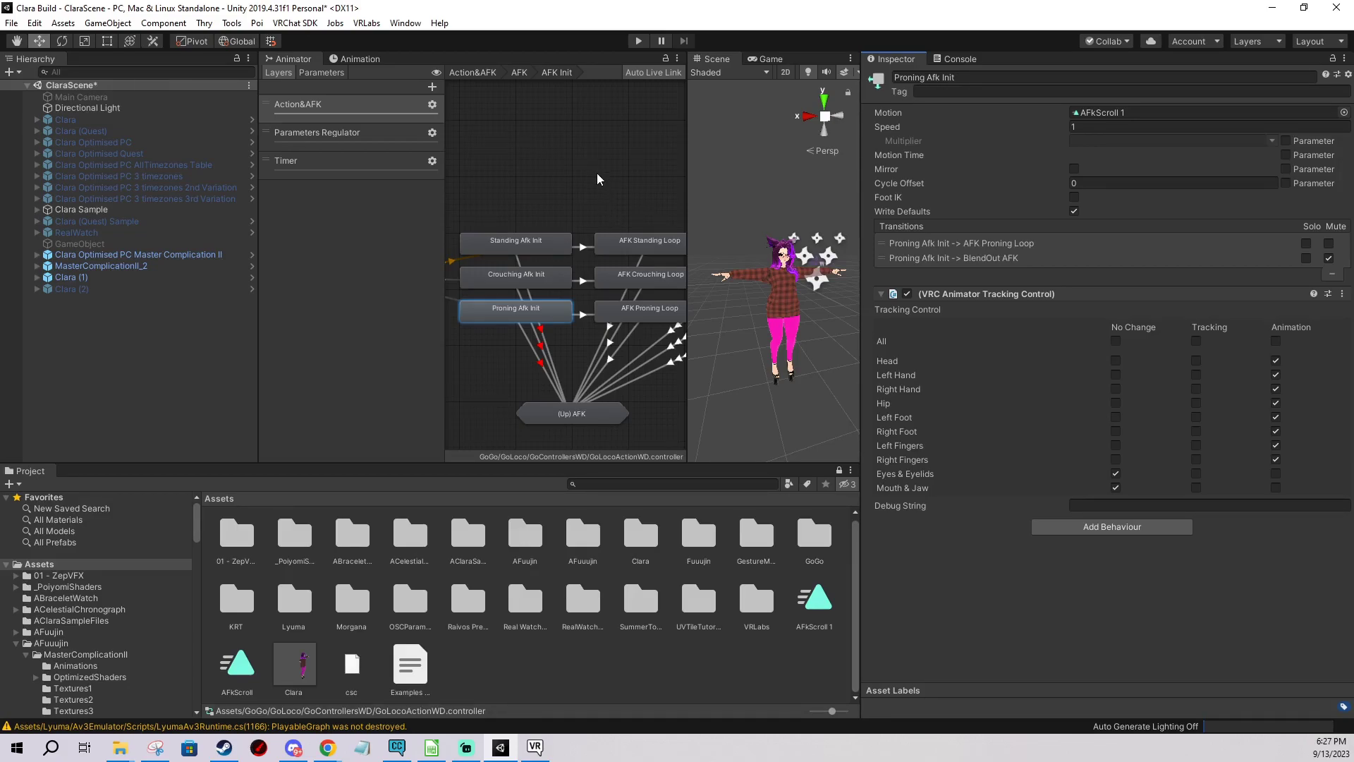
- Go up to the AFK machine and select the Prepare AFK Init to AFK Init transition
left_click(567, 414)
double_click(582, 413)
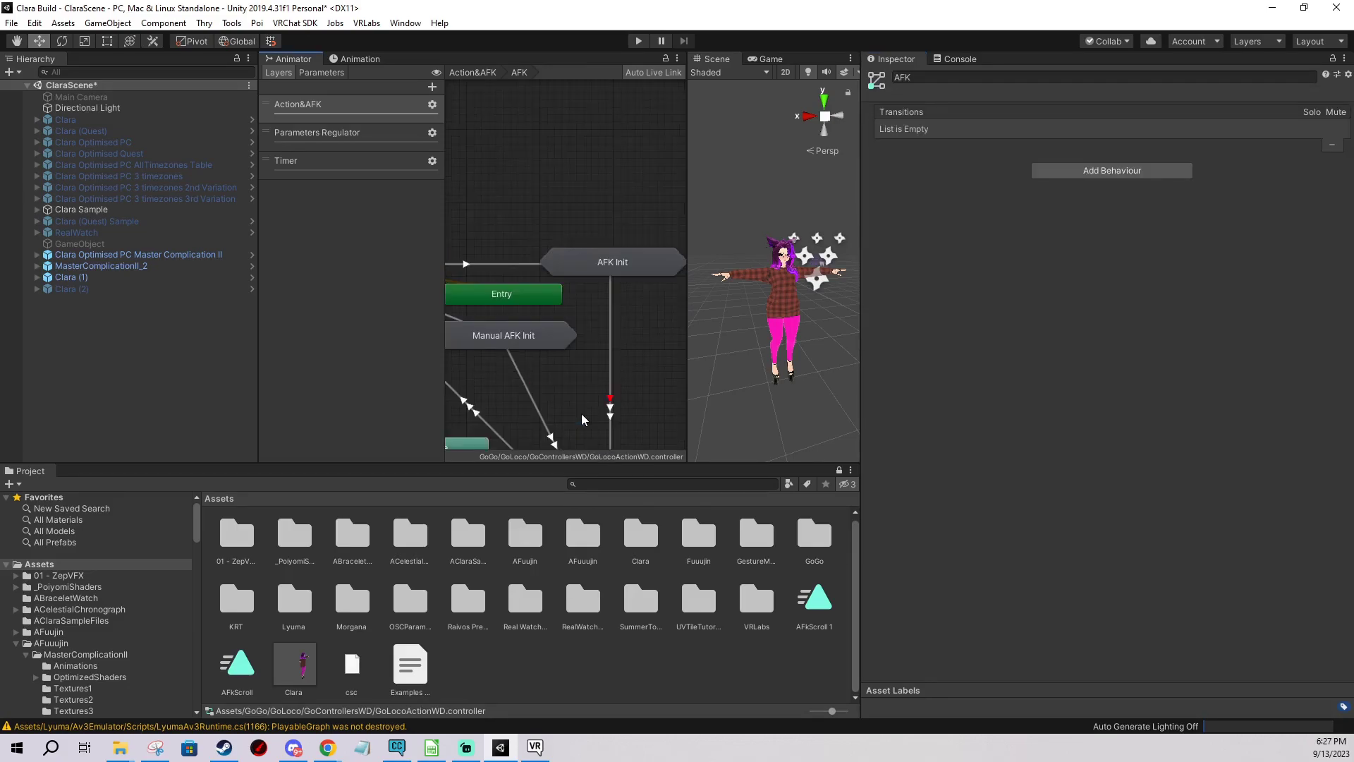
left_click(567, 232)
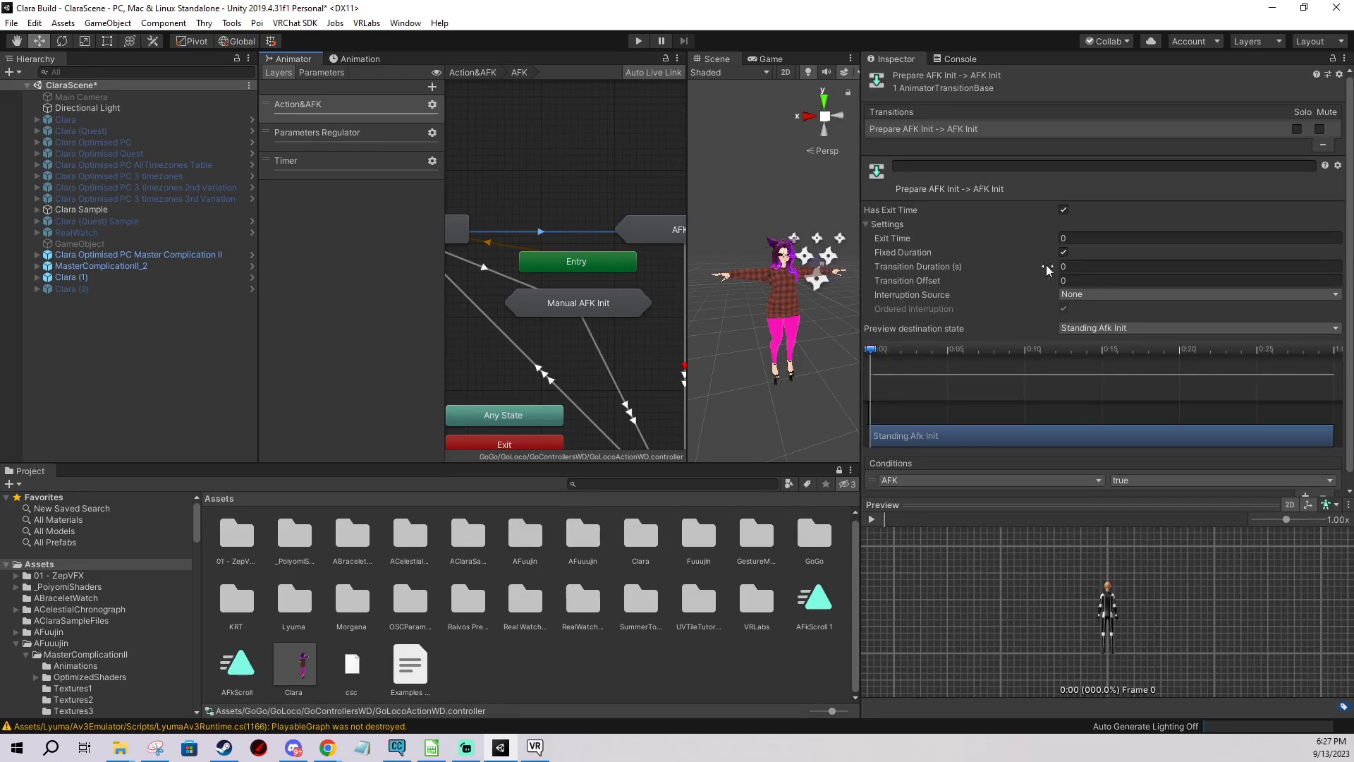
left_click(1089, 267)
type(".58")
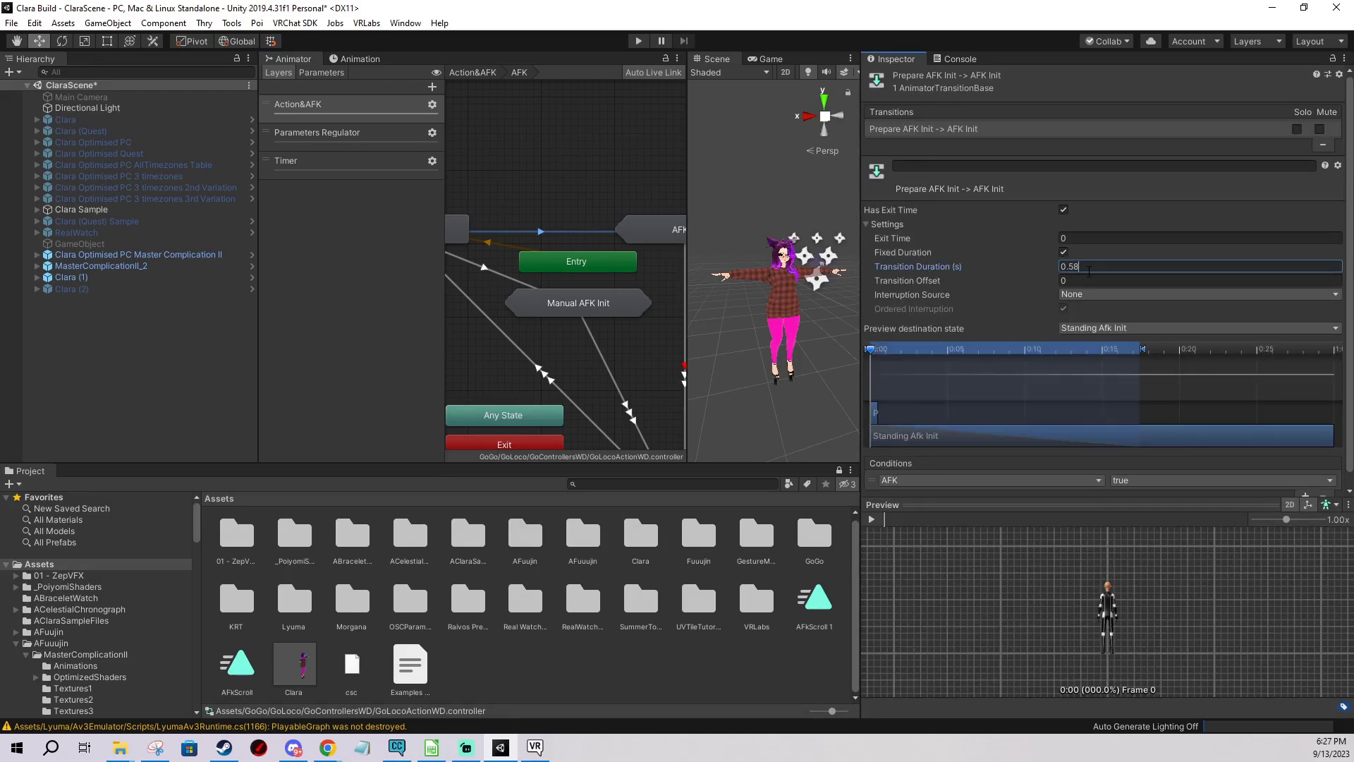
middle_click_drag(650, 172, 590, 168)
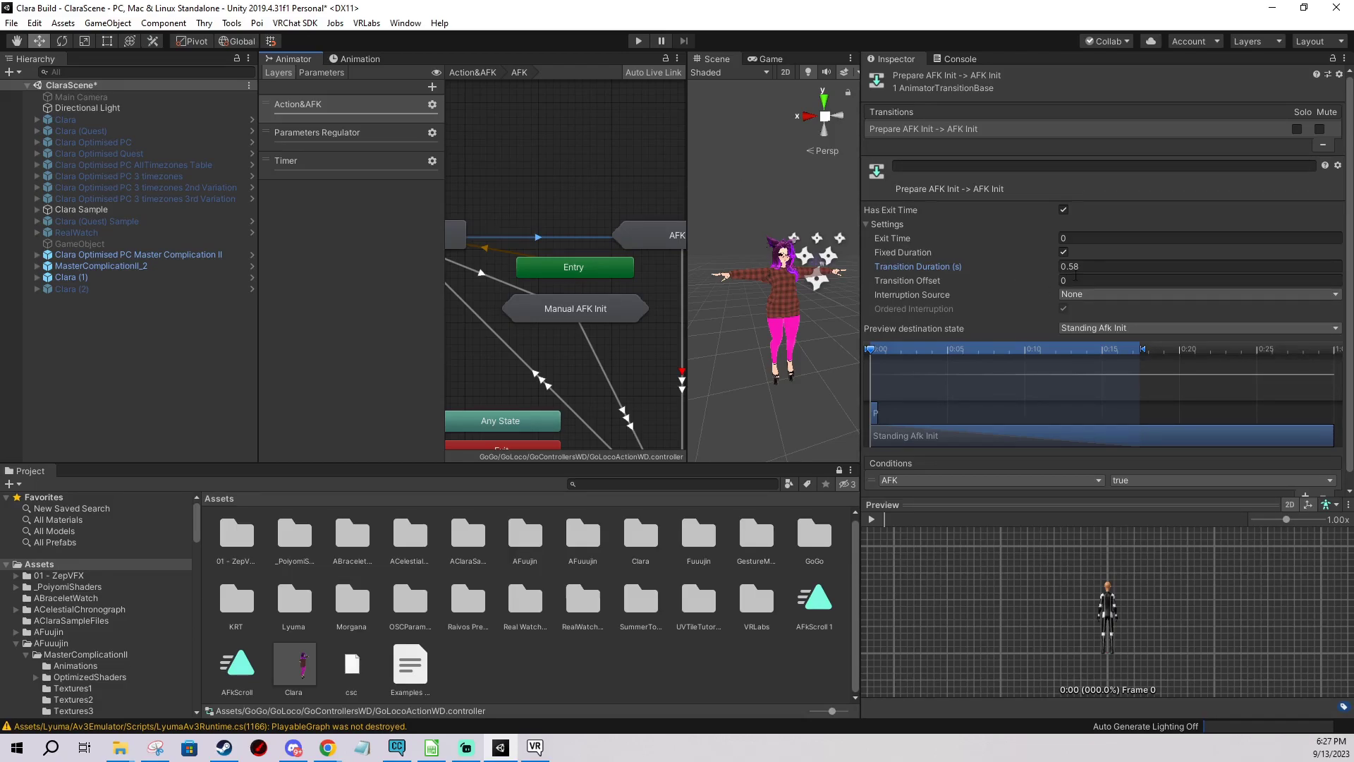
- Set that transition's duration to 0.5 seconds and reselect it to verify
left_click(1091, 266)
type("0.5")
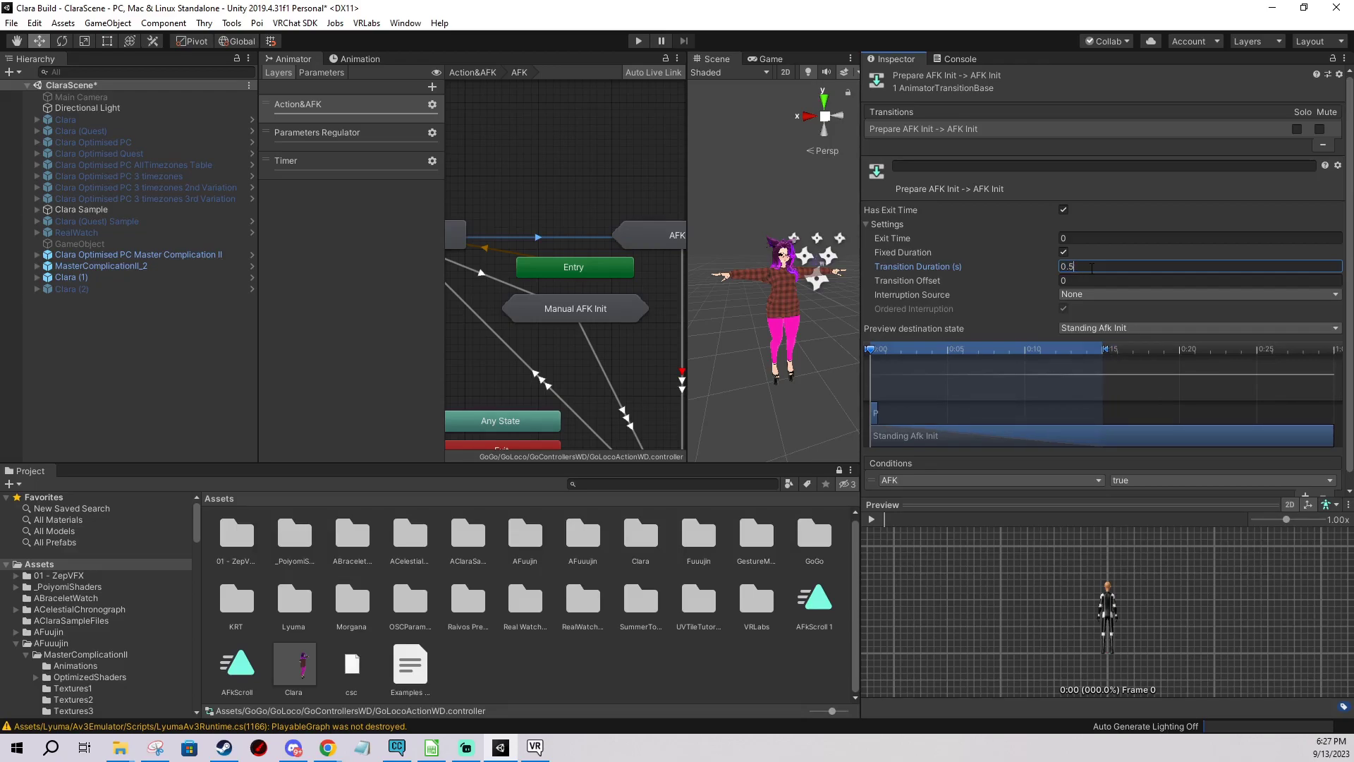
left_click(596, 187)
left_click(582, 241)
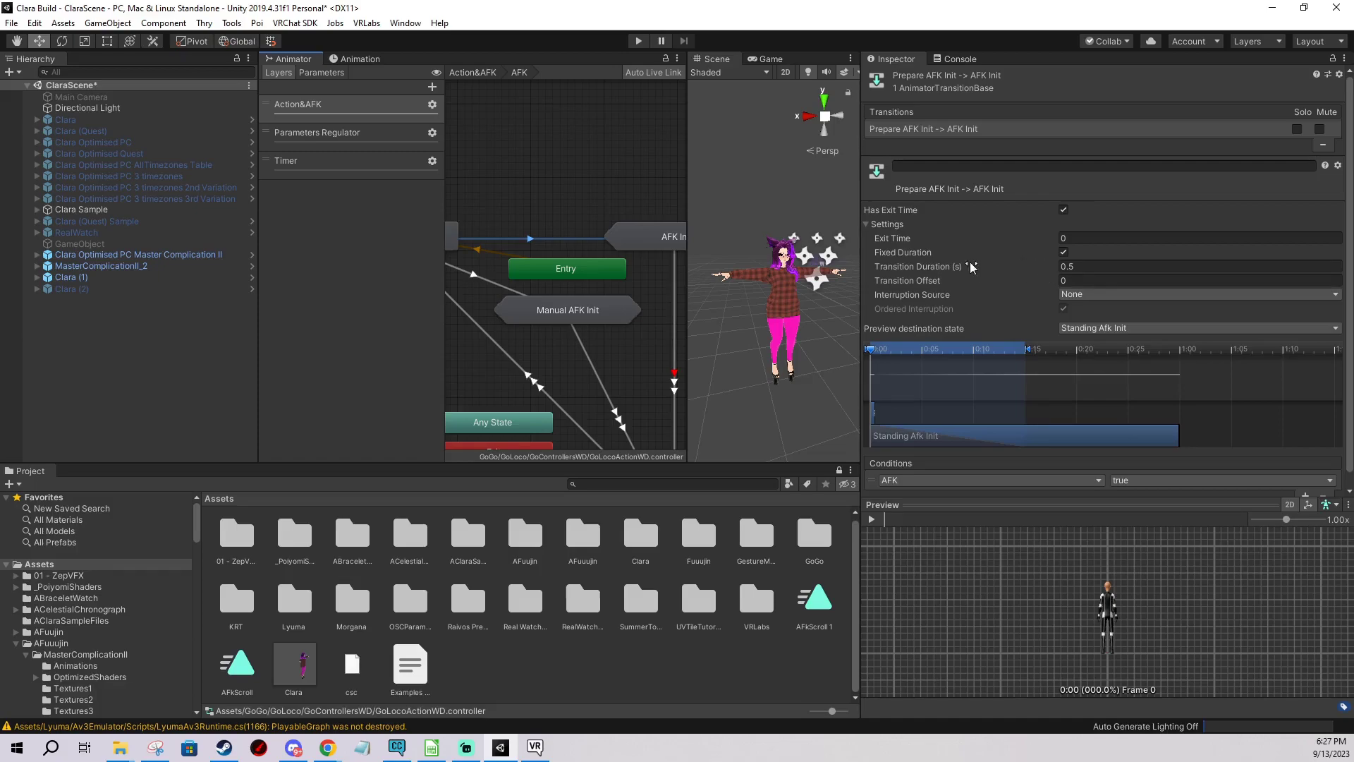
left_click(585, 177)
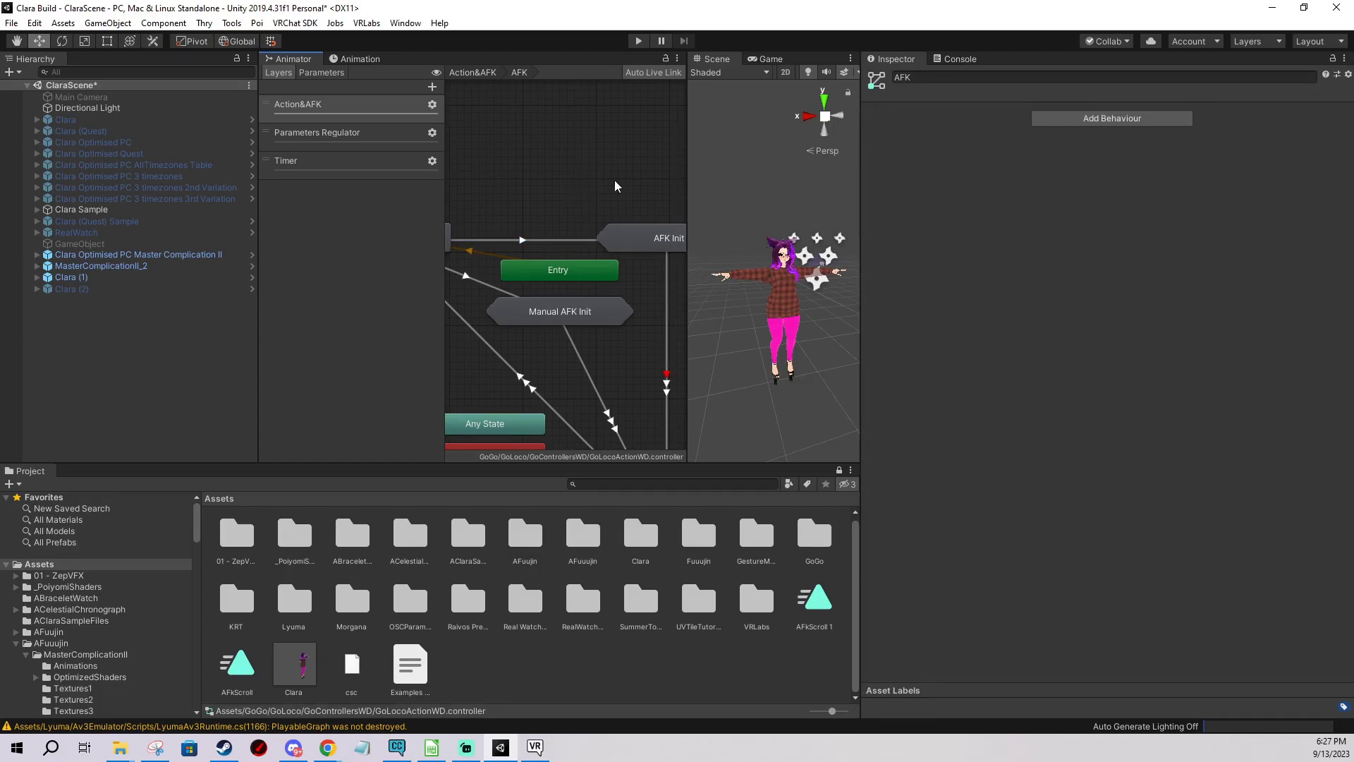
left_click_drag(688, 174, 660, 178)
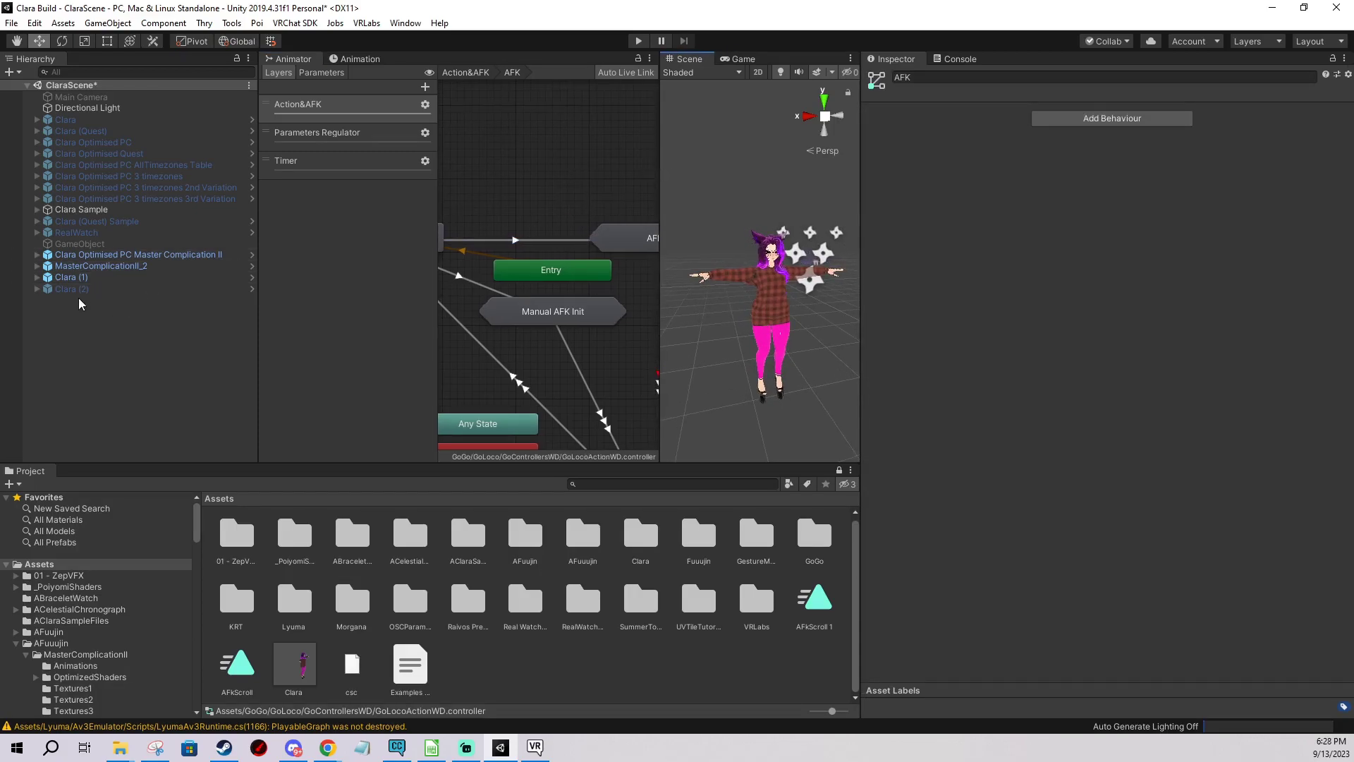
- Select Clara (1) to show its TPose Animator and VRC Avatar Descriptor components
left_click(71, 277)
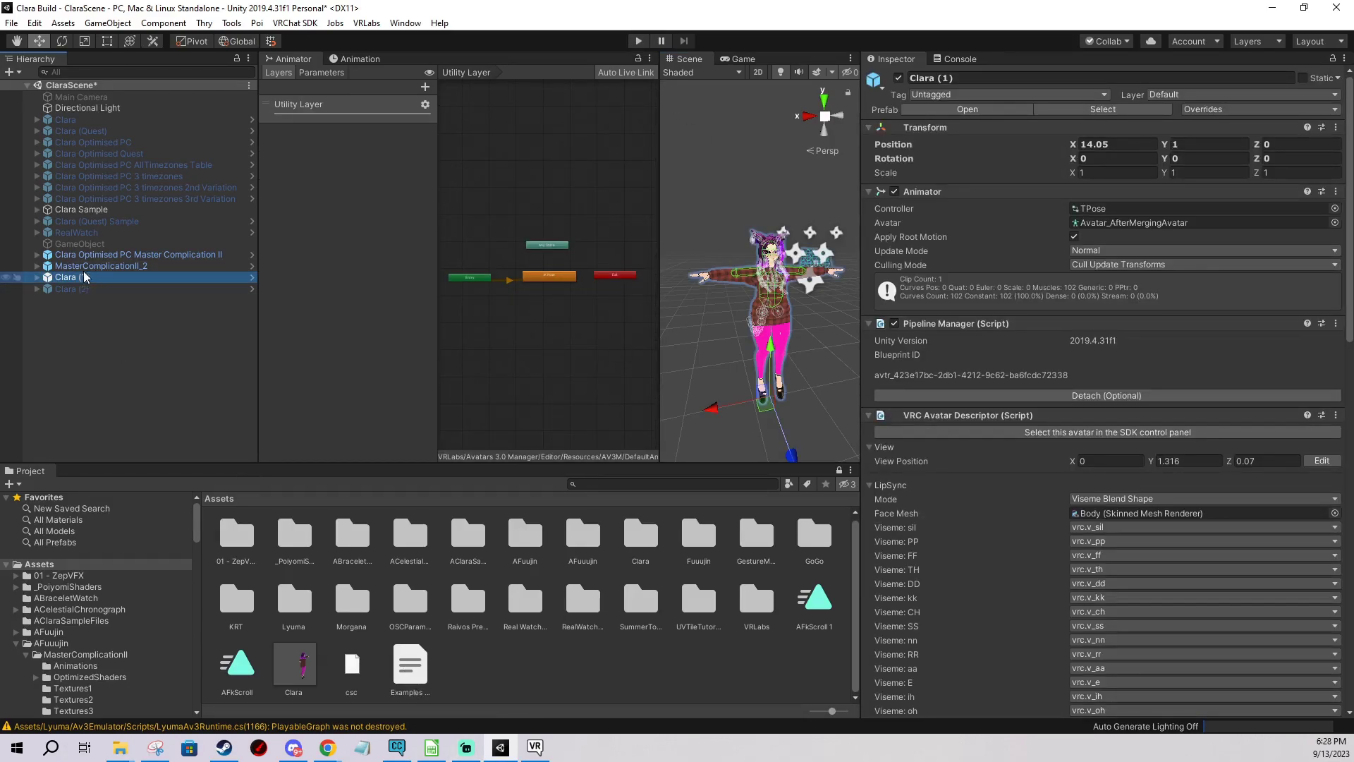
mouse_move(471, 749)
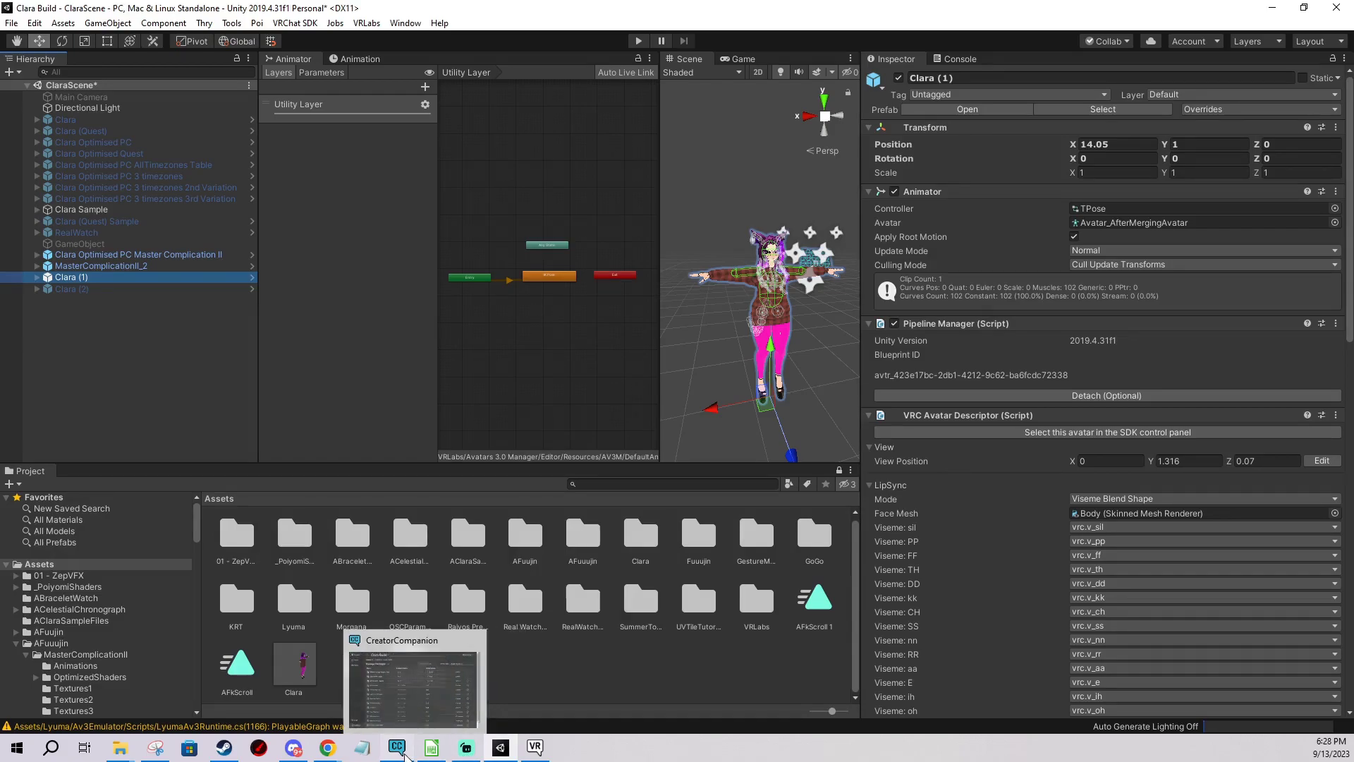
left_click(397, 748)
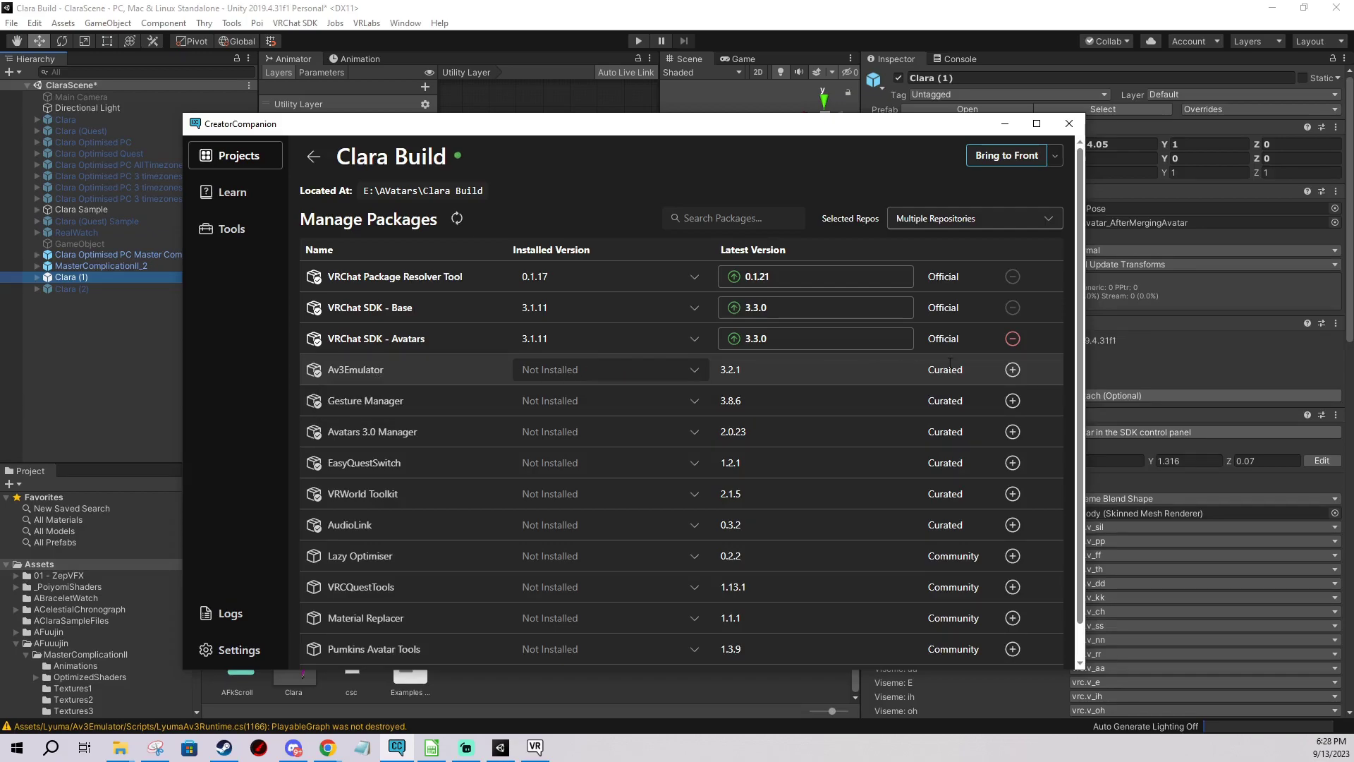
left_click(1069, 123)
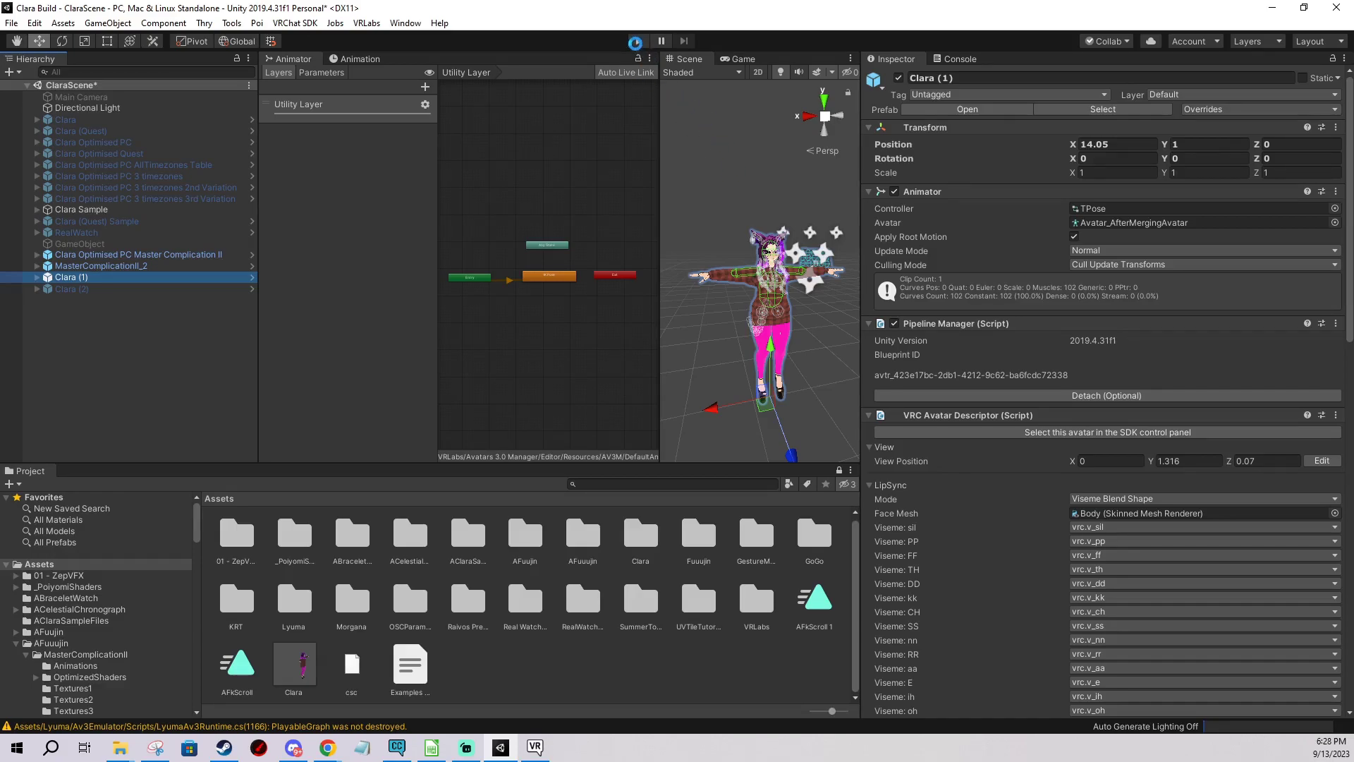
- Enter Play mode, return to the Scene view and enable the Avatars 3.0 Emulator from Tools
left_click(638, 41)
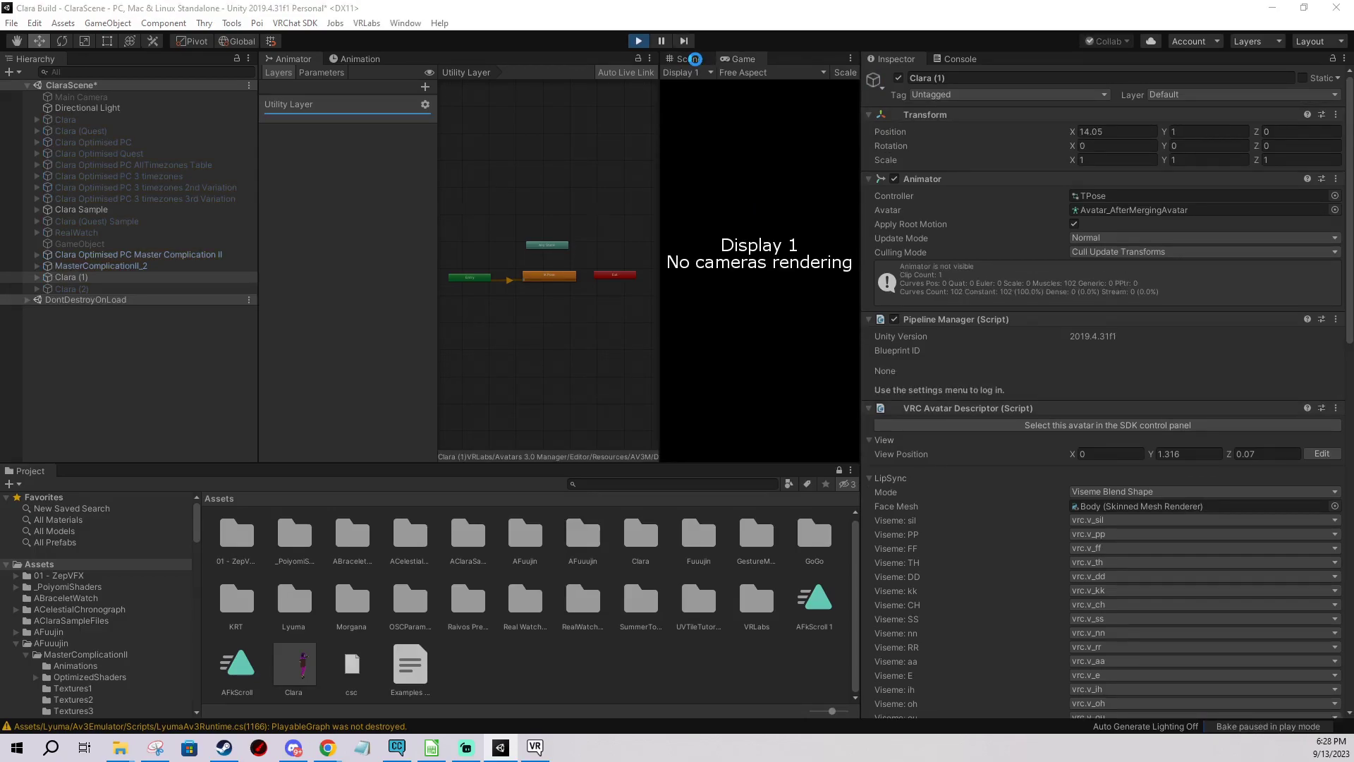
left_click(690, 58)
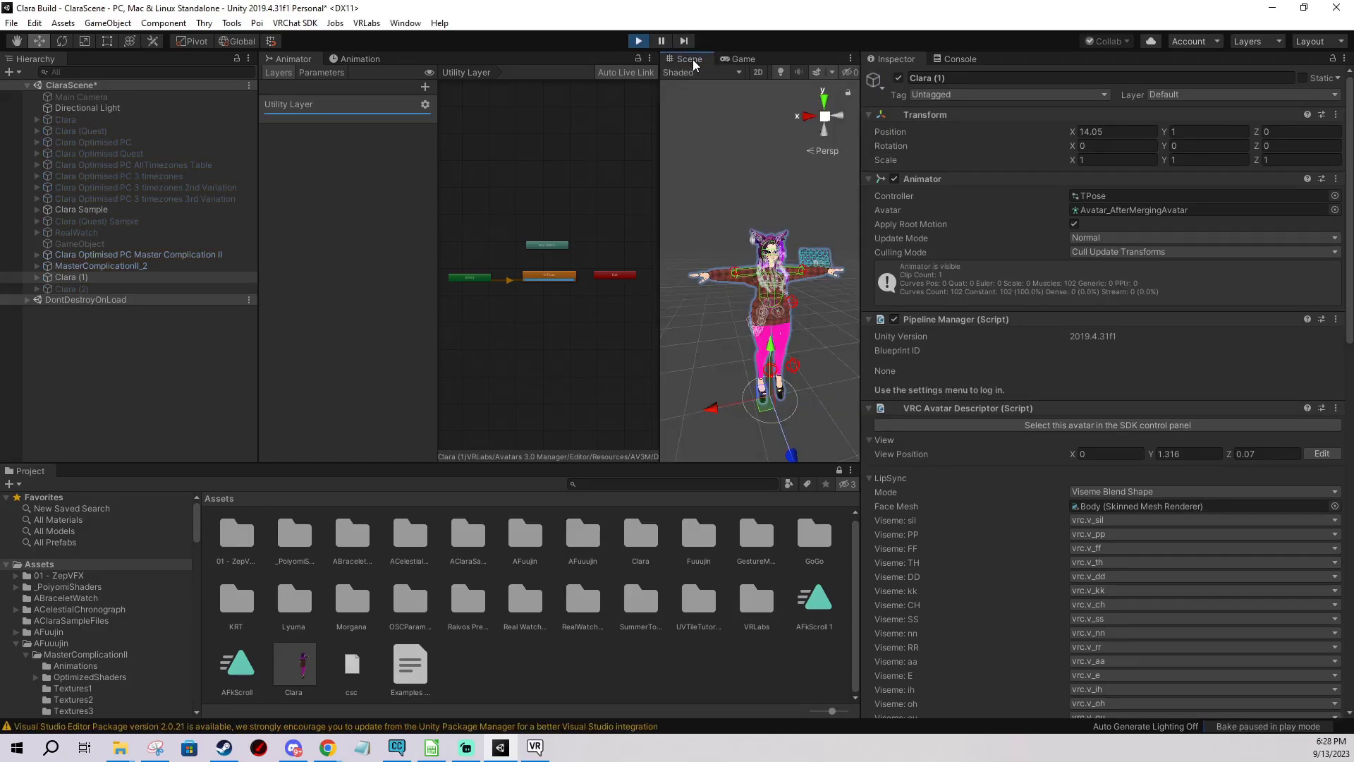
left_click(76, 278)
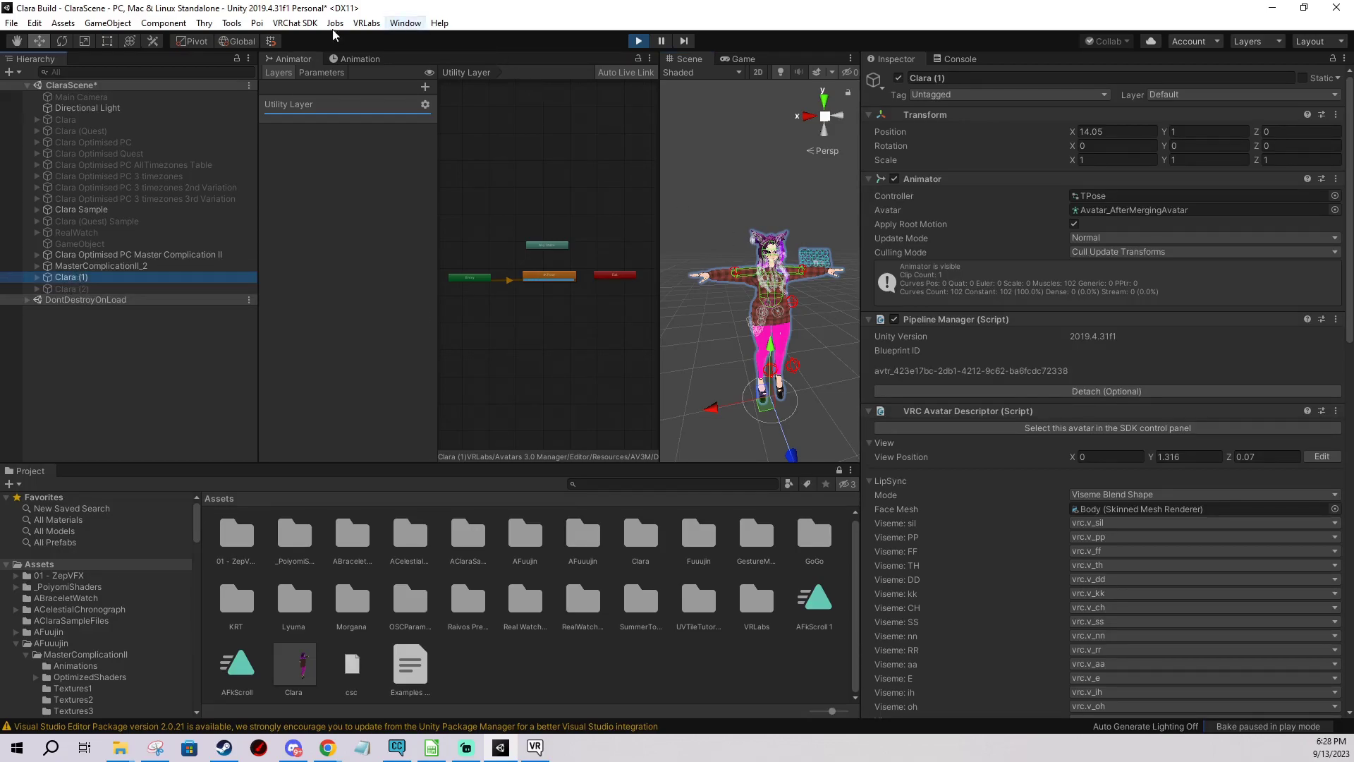
left_click(232, 23)
left_click(257, 60)
- Toggle the Lyuma Av3 Runtime's AFK input on, off and on again to replay the pose
scroll(1065, 344, "down", 5)
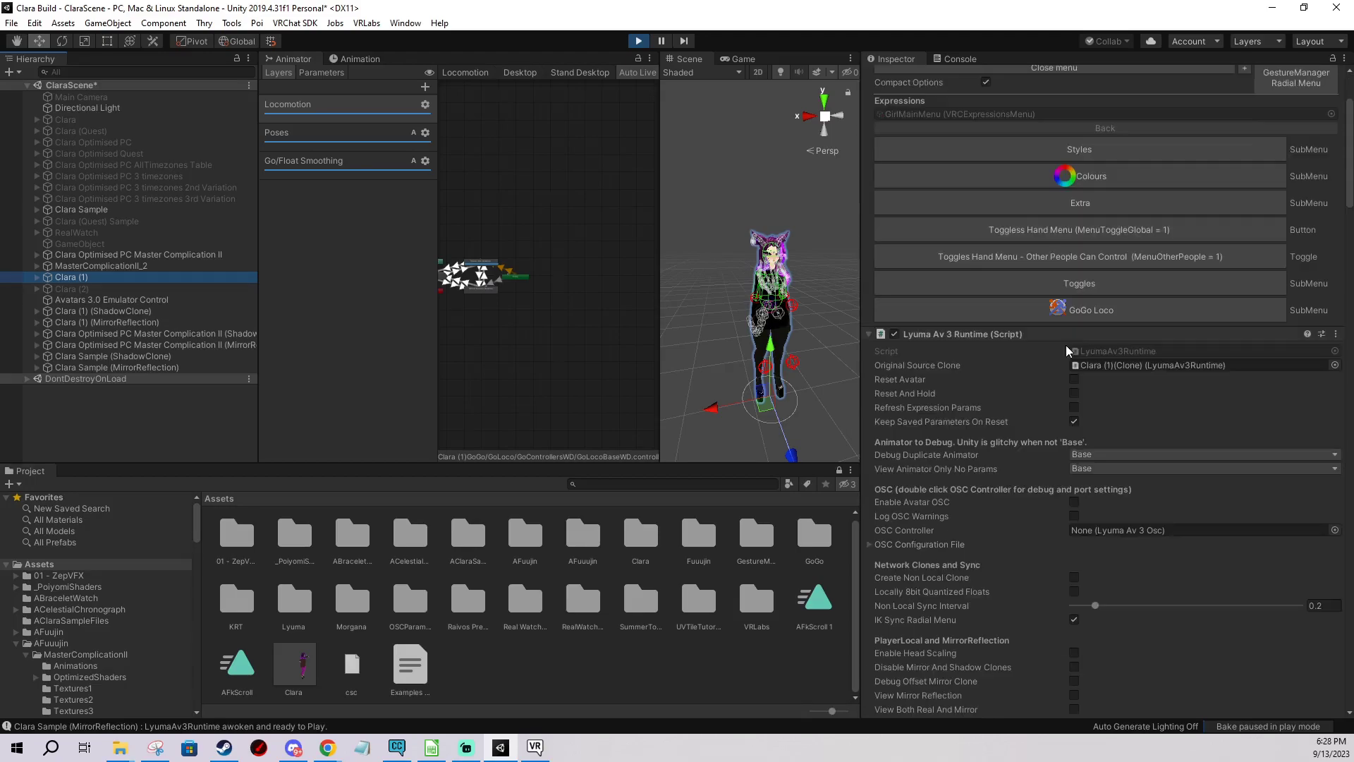
scroll(1005, 196, "down", 3)
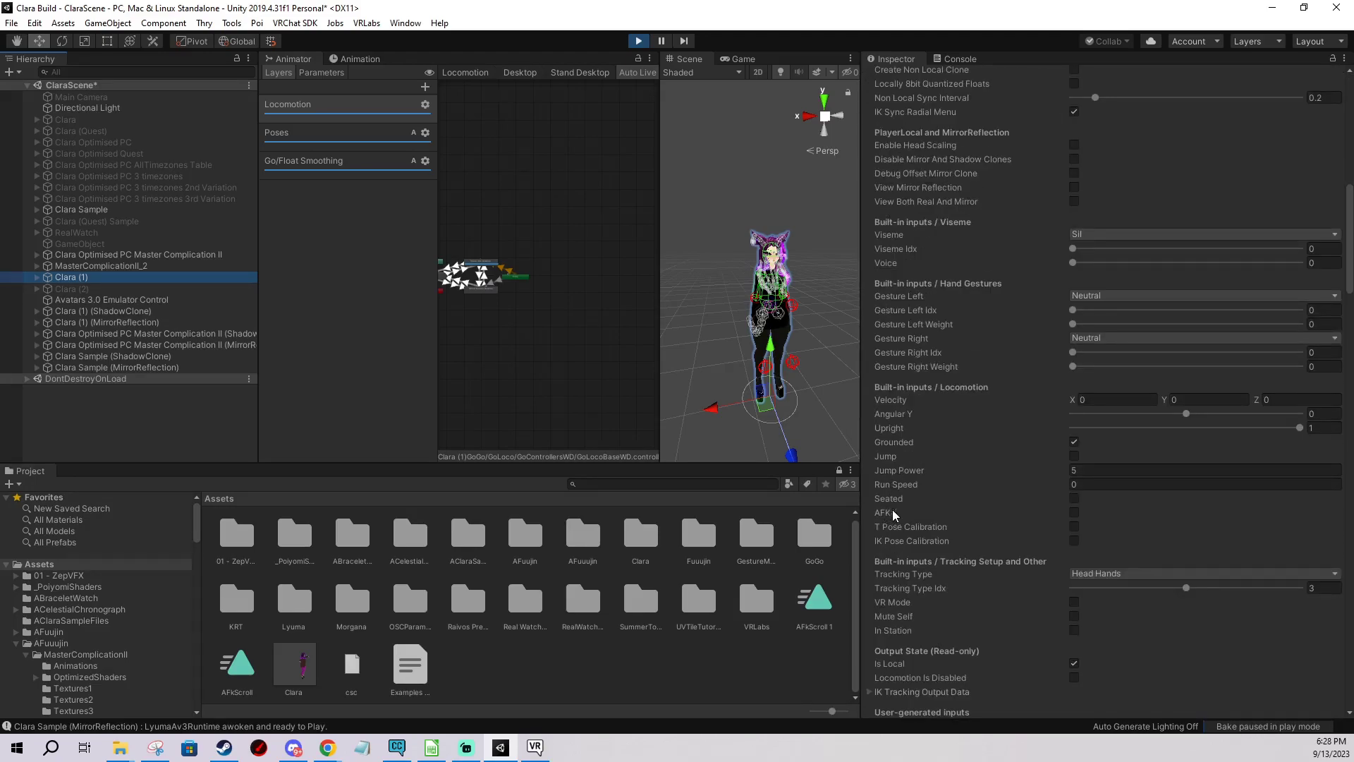
left_click(1074, 512)
middle_click_drag(782, 326, 792, 287)
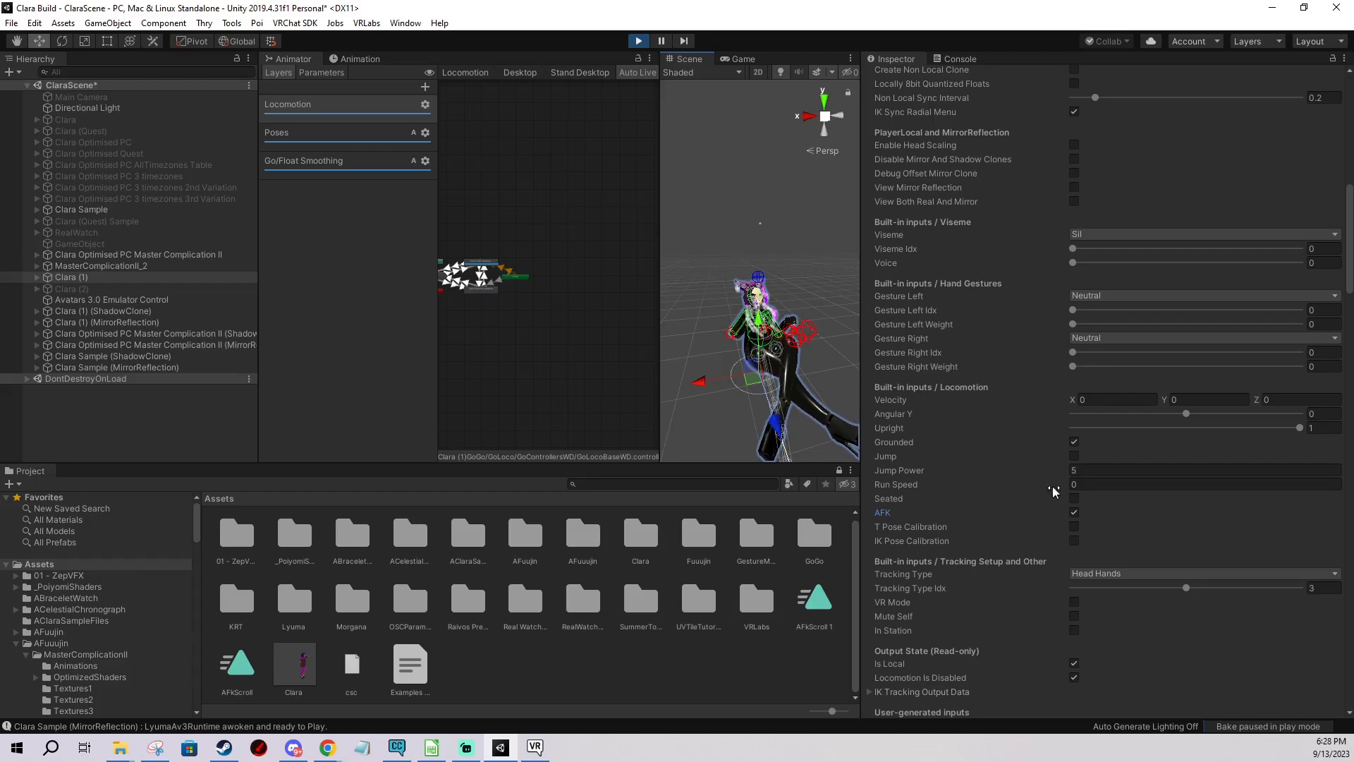
left_click(1076, 512)
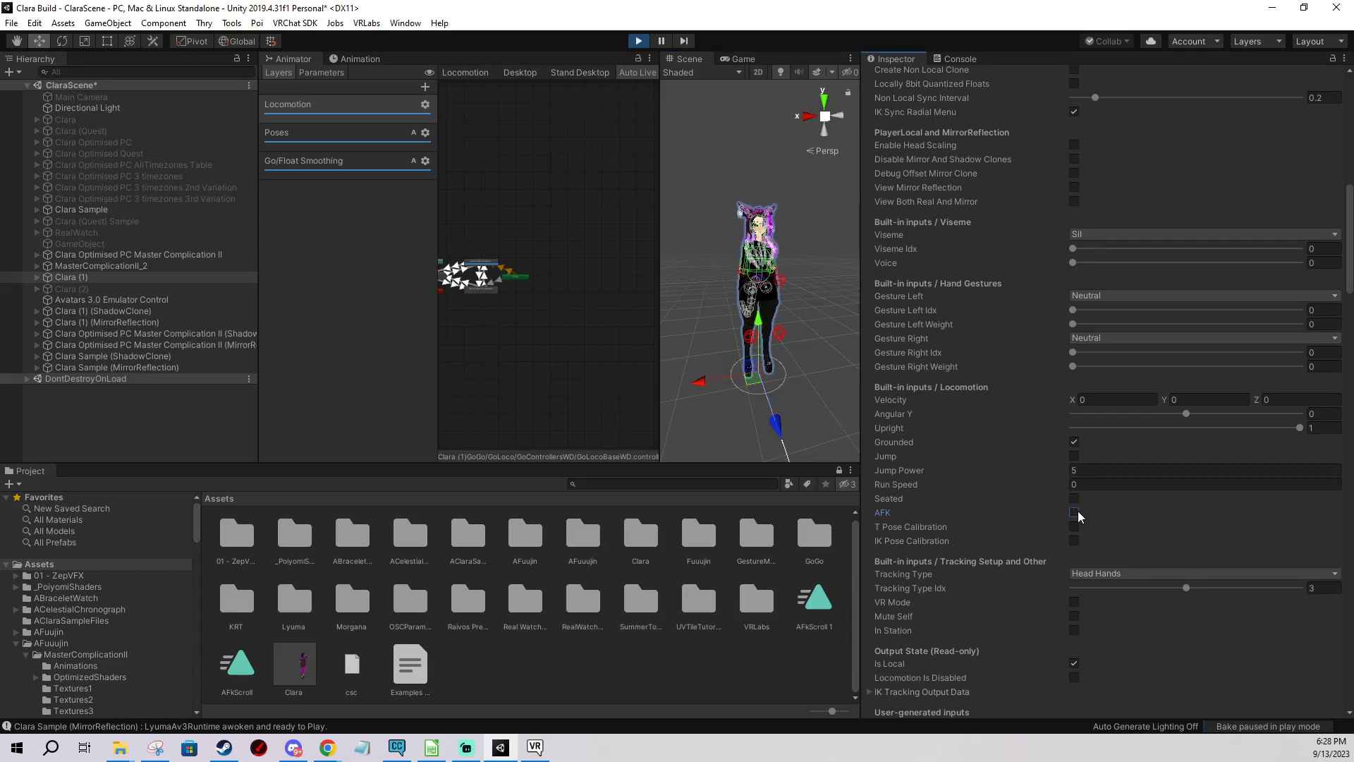
left_click(1074, 511)
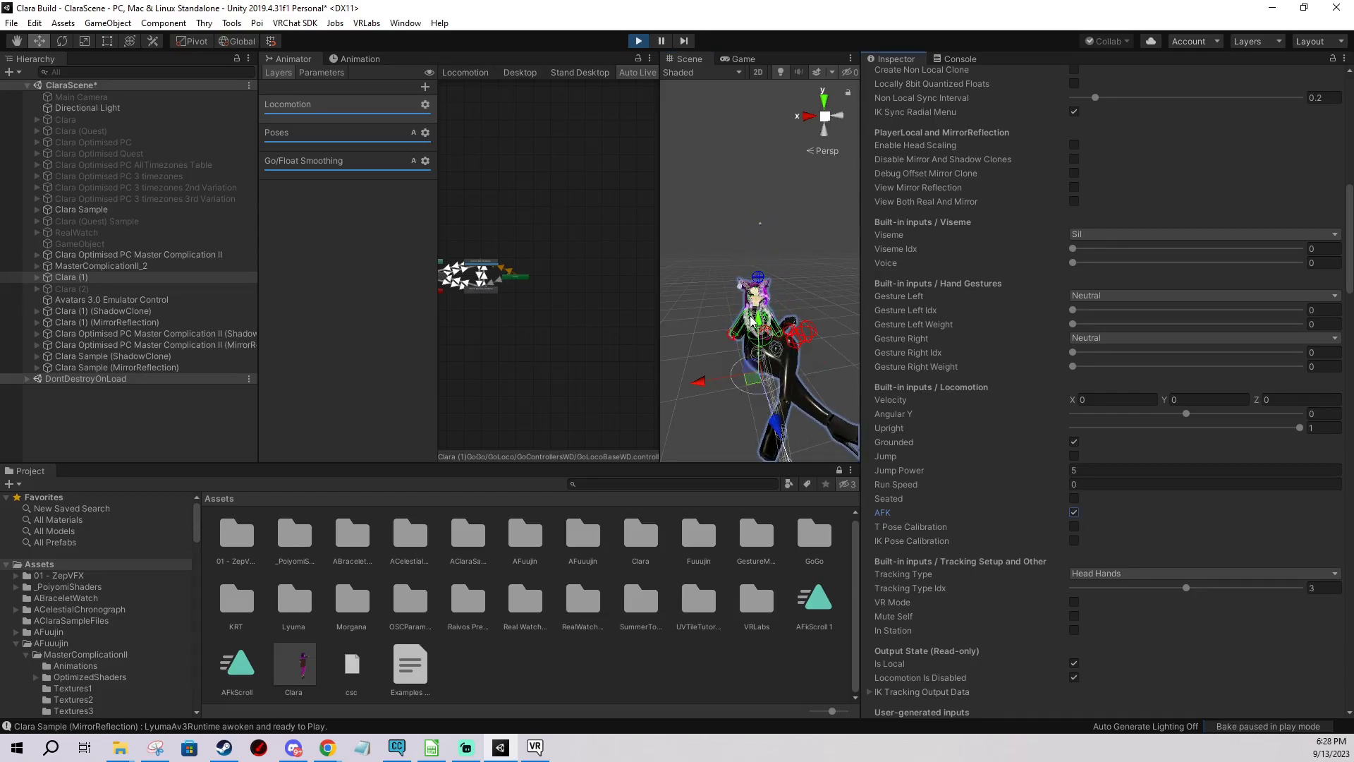
- Deselect and reselect Clara (1) to view the AFK pose and its emulator settings
left_click(814, 289)
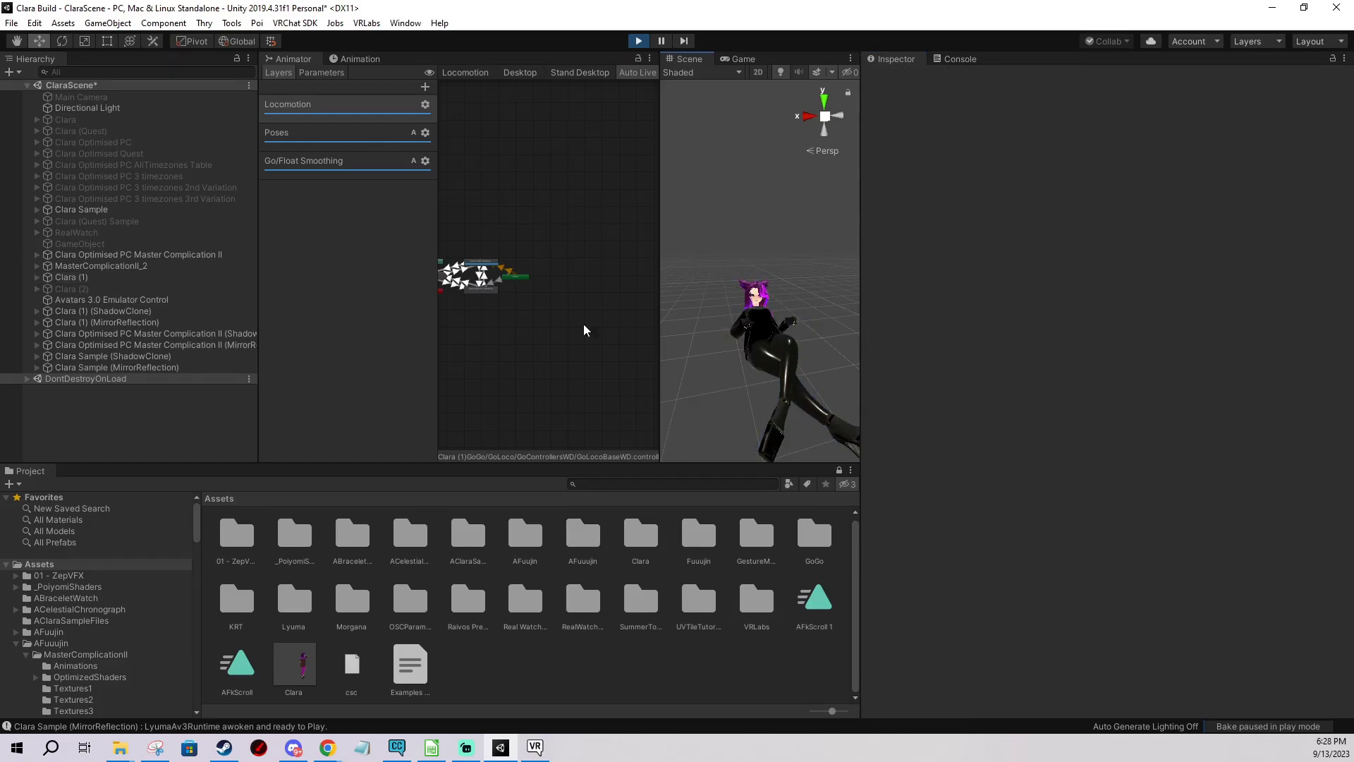
left_click(71, 277)
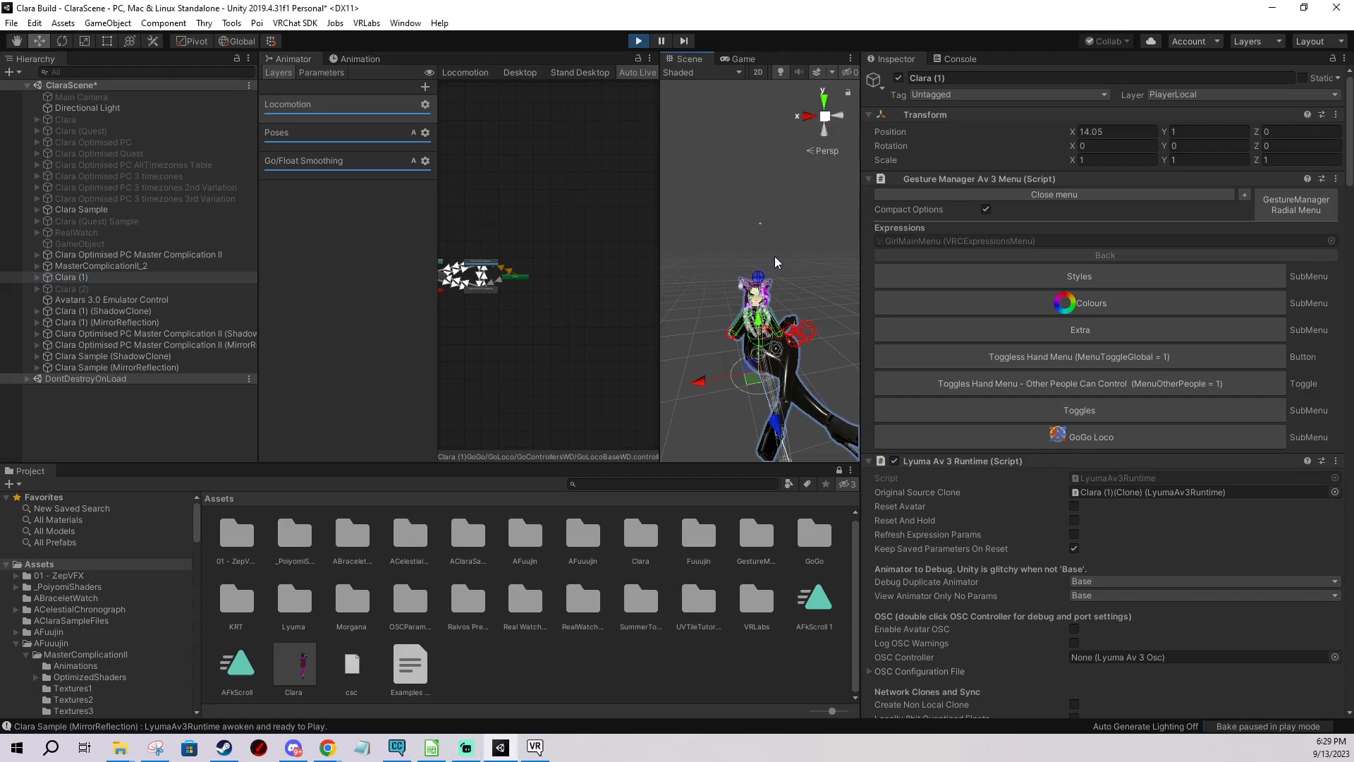
mouse_move(774, 256)
middle_mouse_down()
mouse_move(754, 245)
mouse_move(785, 267)
middle_mouse_up()
left_click(81, 276)
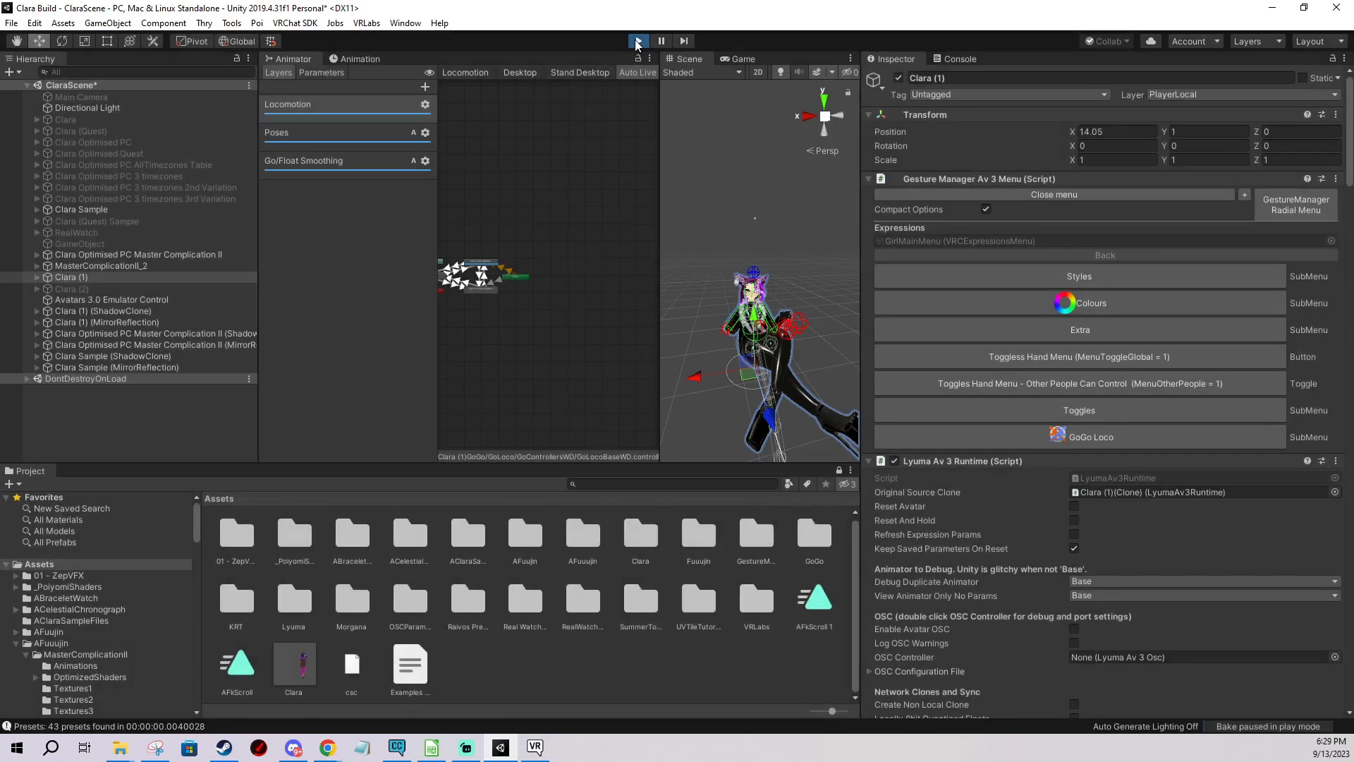
- Exit Play mode and scroll the avatar descriptor to its GoLoco playable layers and FX controller
left_click(638, 41)
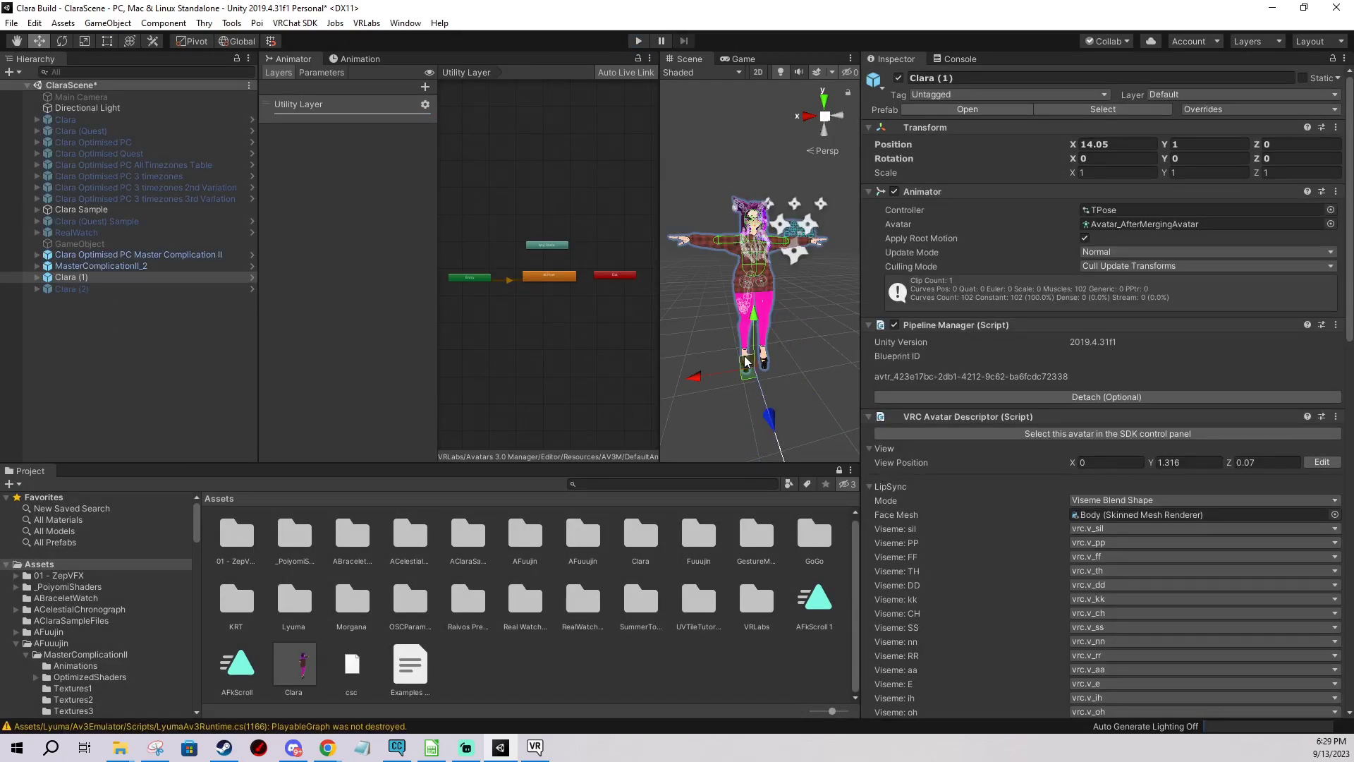
middle_click_drag(746, 362, 766, 362)
scroll(1050, 468, "down", 10)
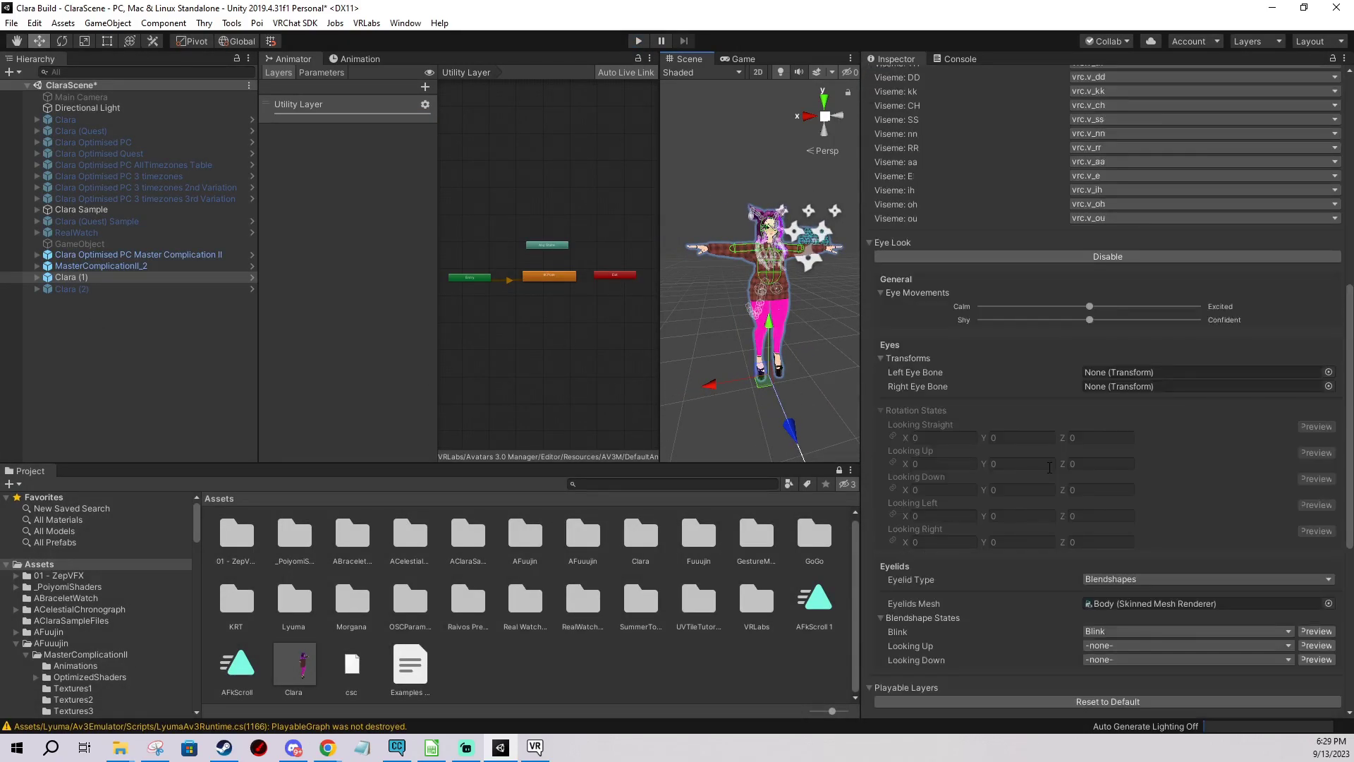
scroll(1049, 467, "down", 3)
scroll(787, 385, "up", 5)
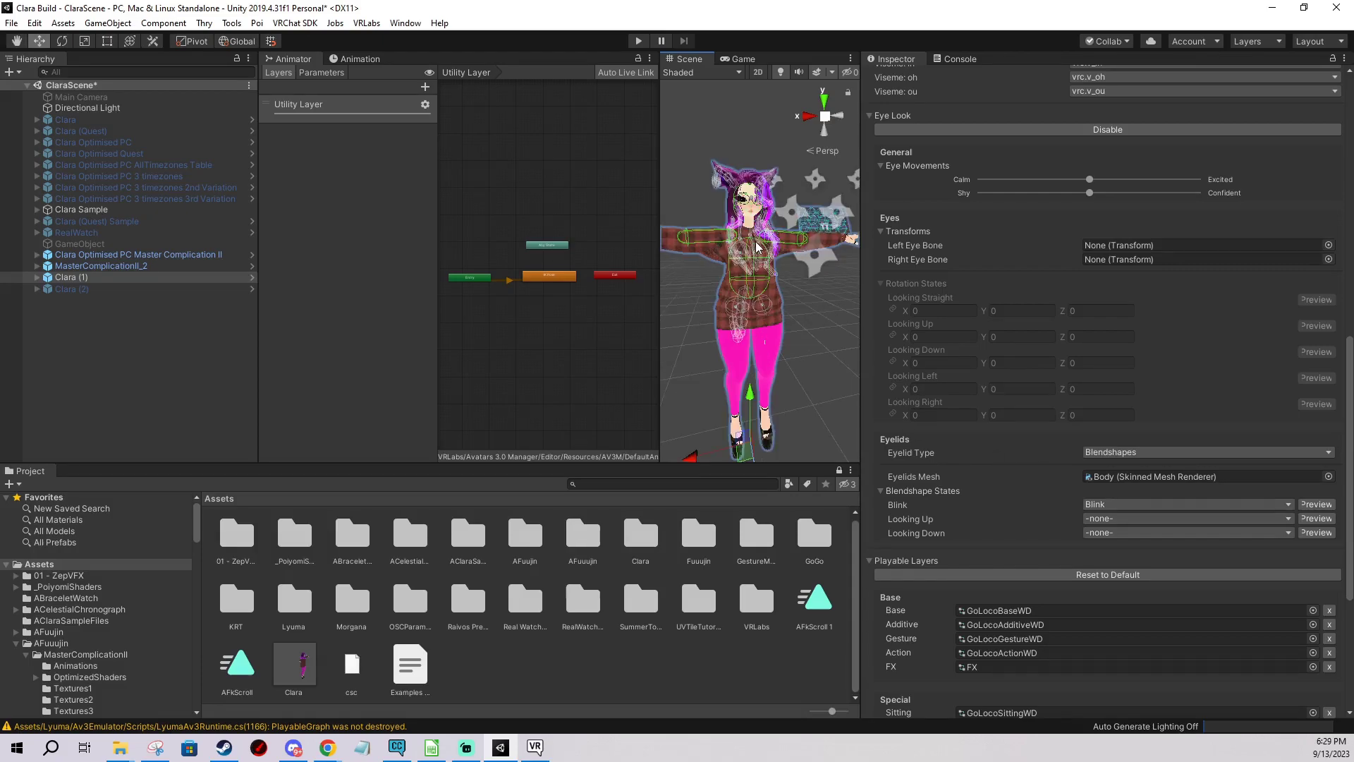
middle_click_drag(765, 291, 770, 247)
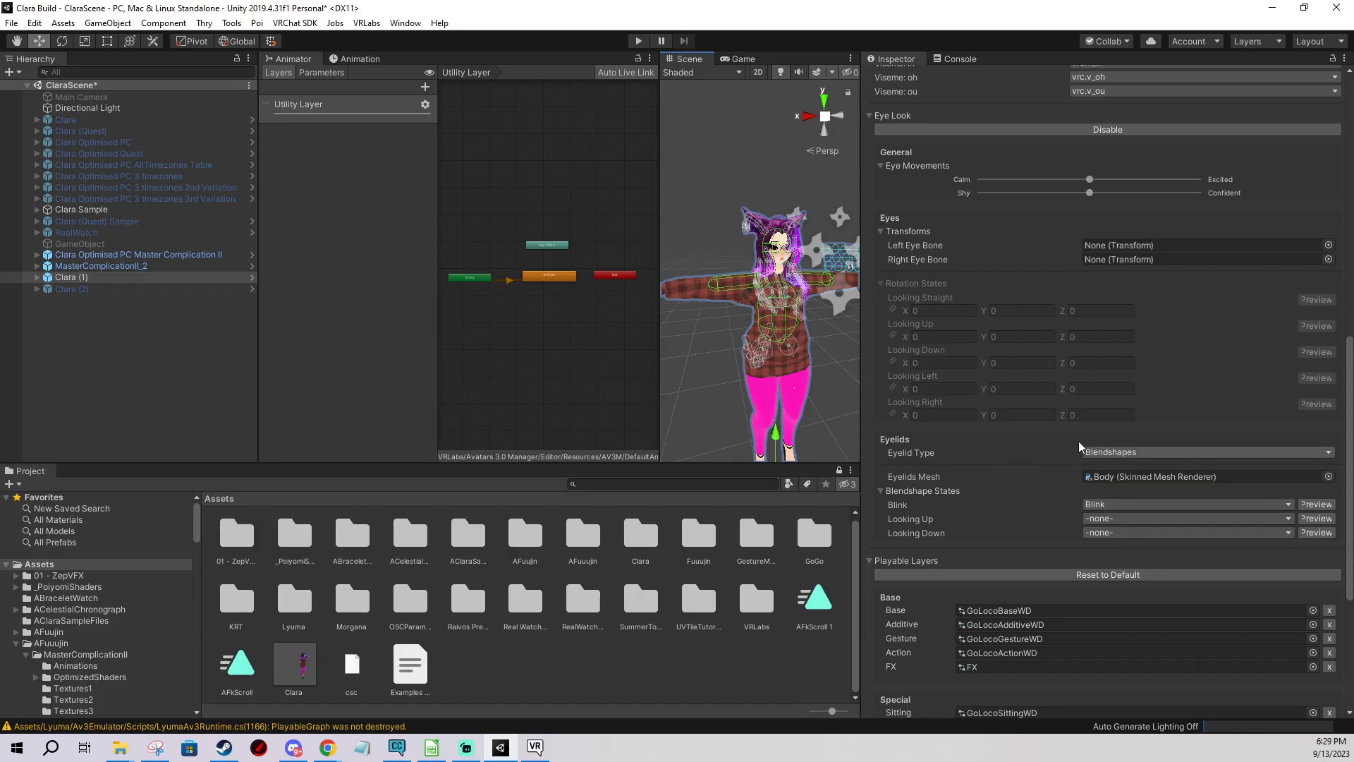
scroll(1022, 380, "down", 3)
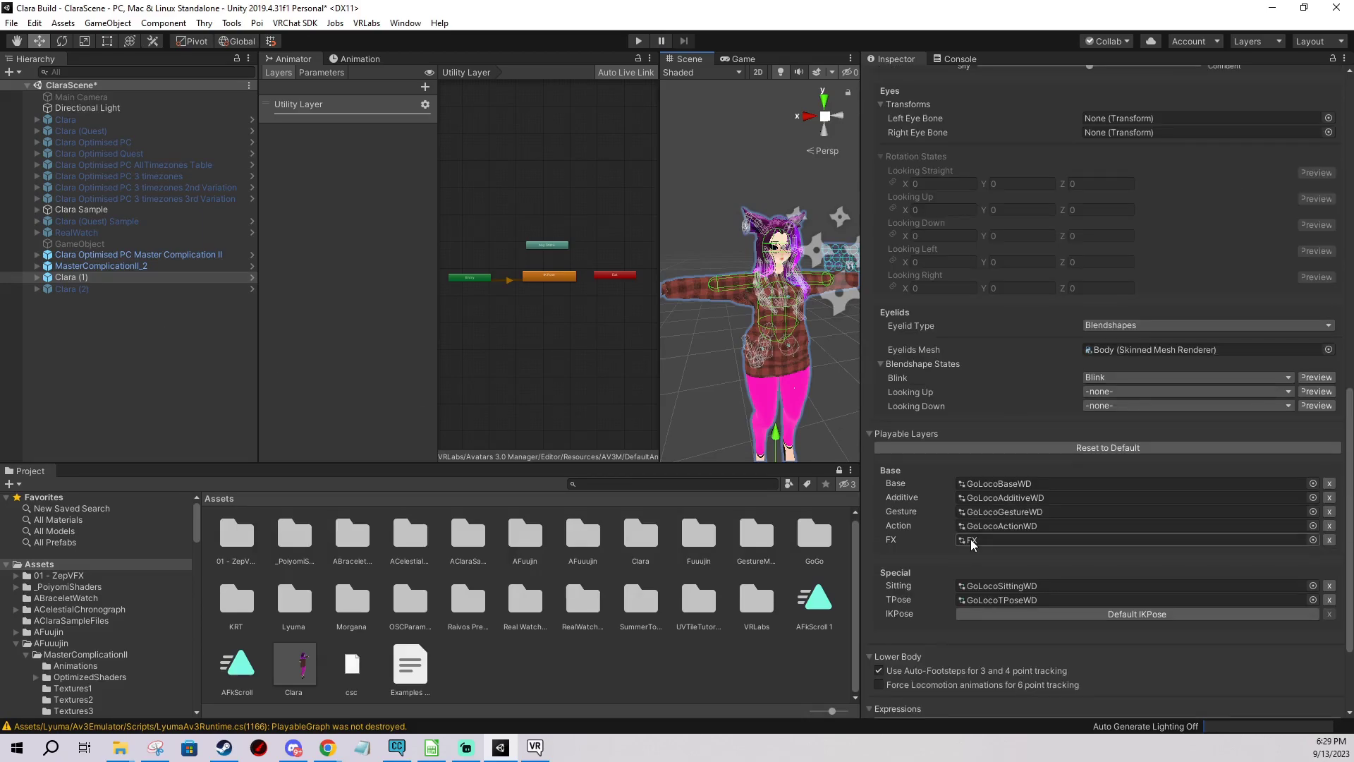
- In the FX controller's Parameters list, add a Bool parameter named AFK, then return to Layers
double_click(976, 540)
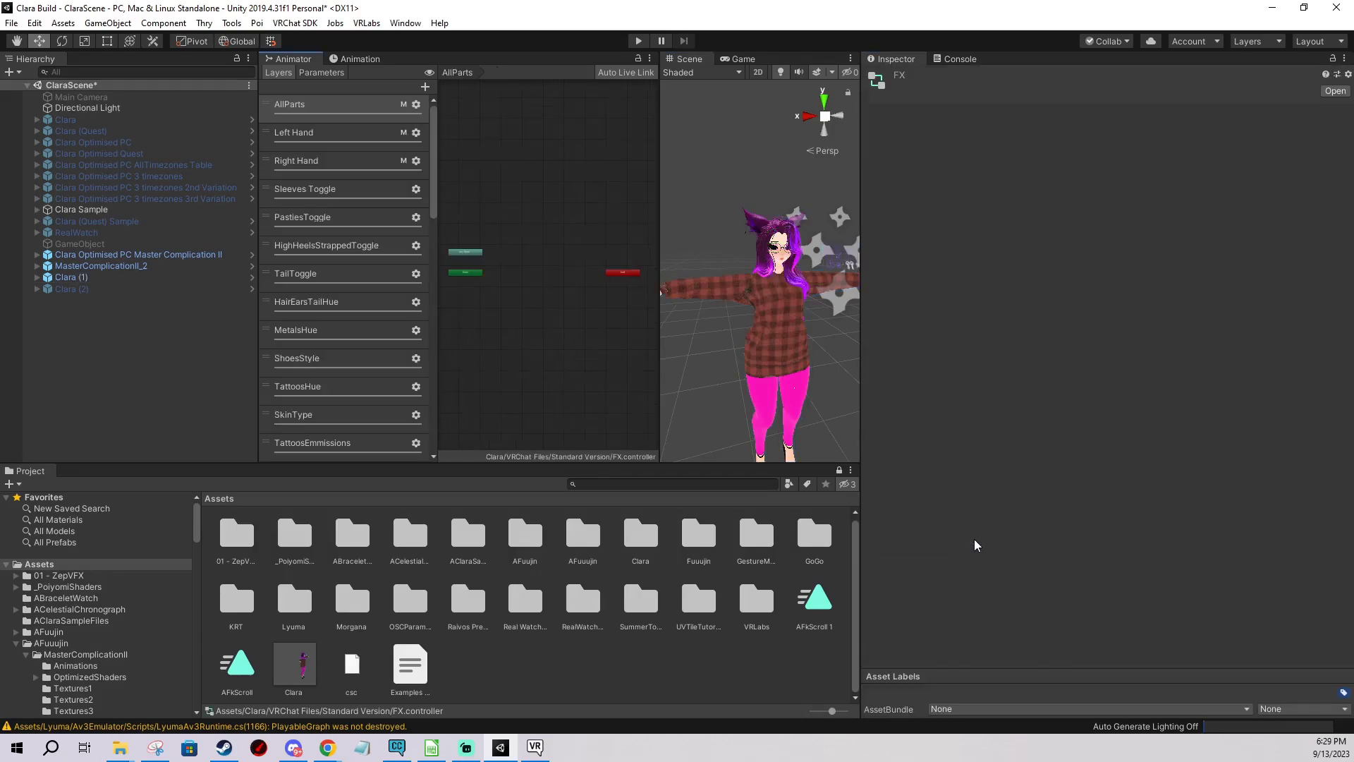
left_click(321, 72)
scroll(346, 204, "down", 10)
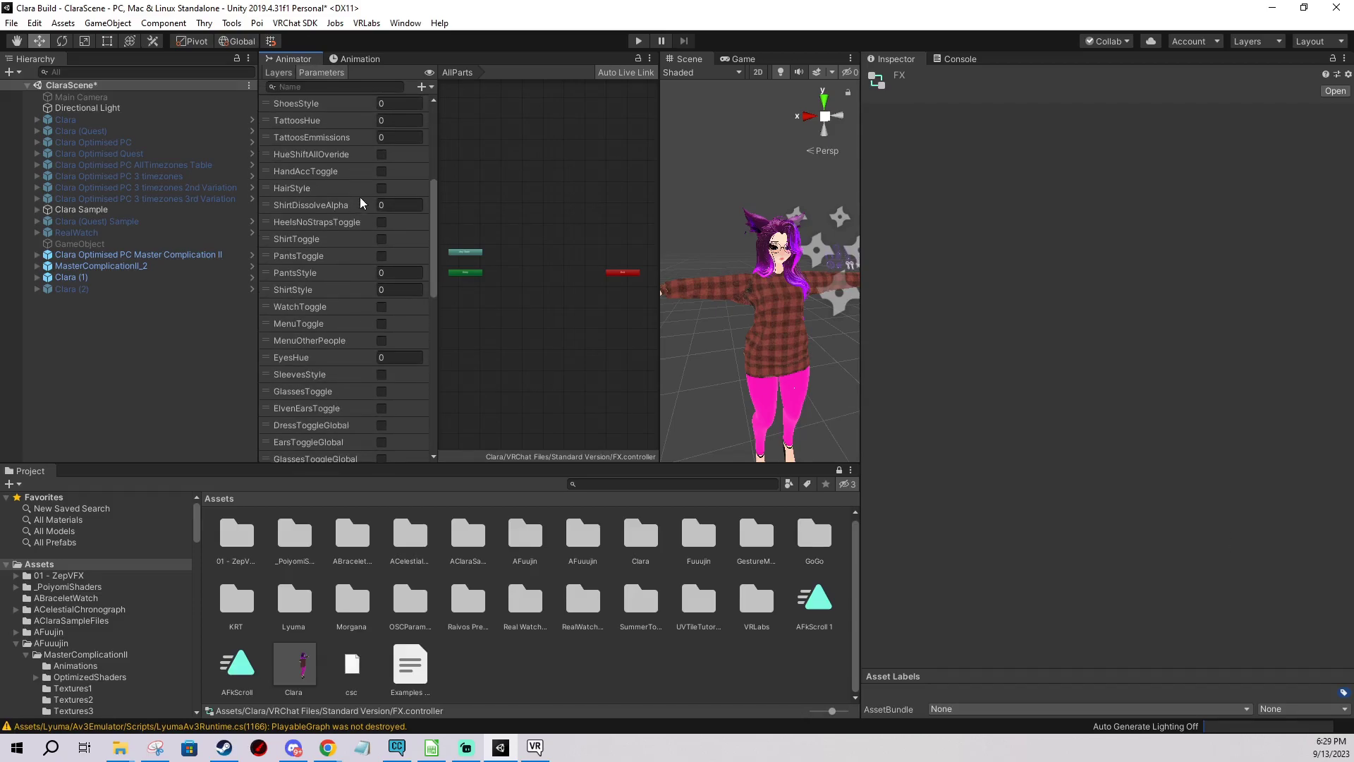
left_click(425, 87)
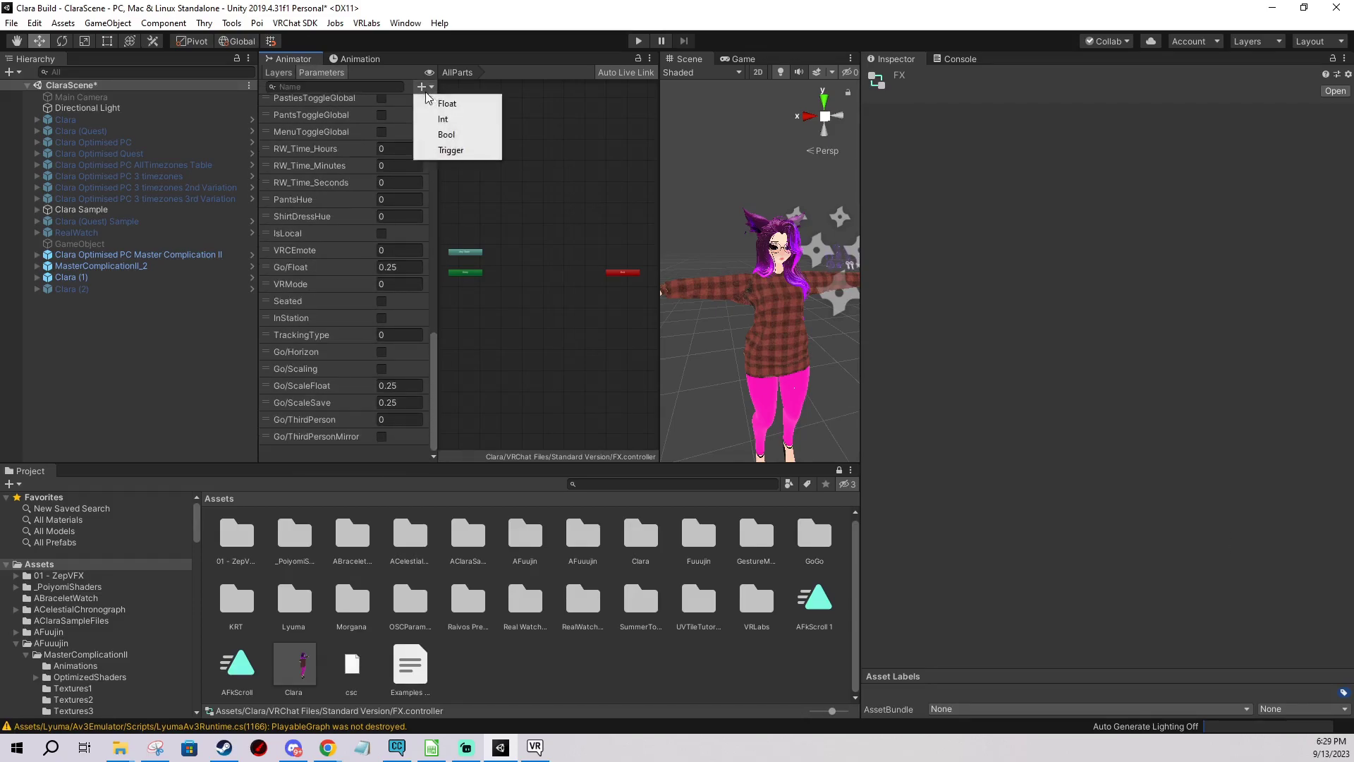
left_click(452, 135)
type("AFK")
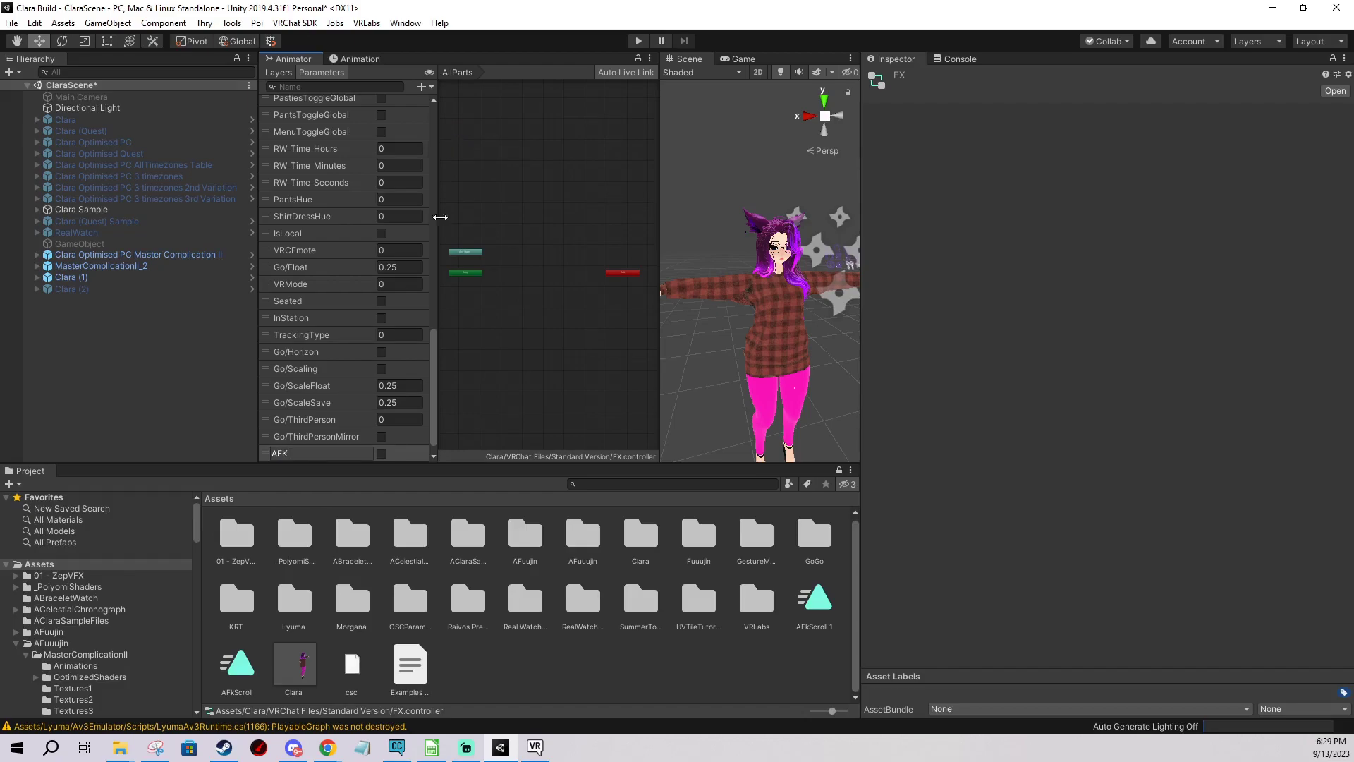
left_click(311, 420)
left_click(306, 453)
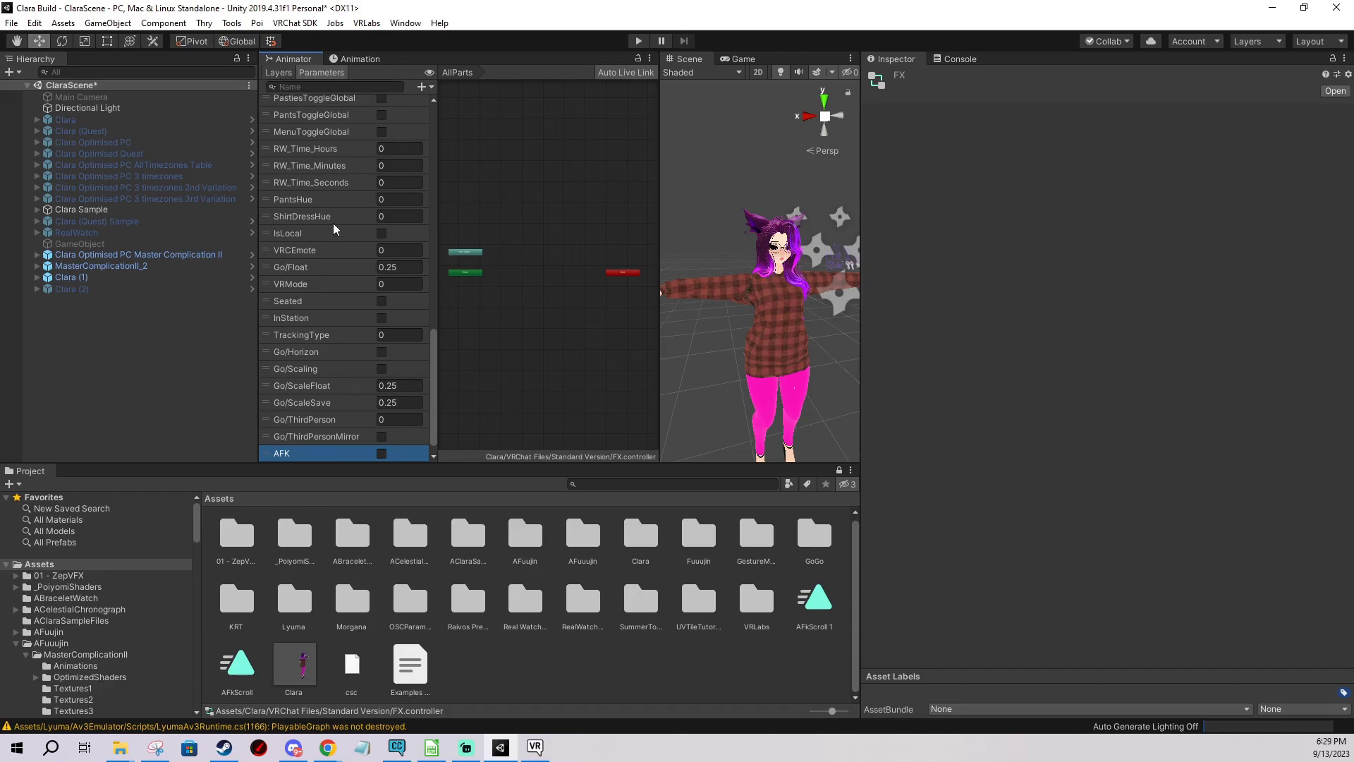
key("Delete")
left_click(278, 73)
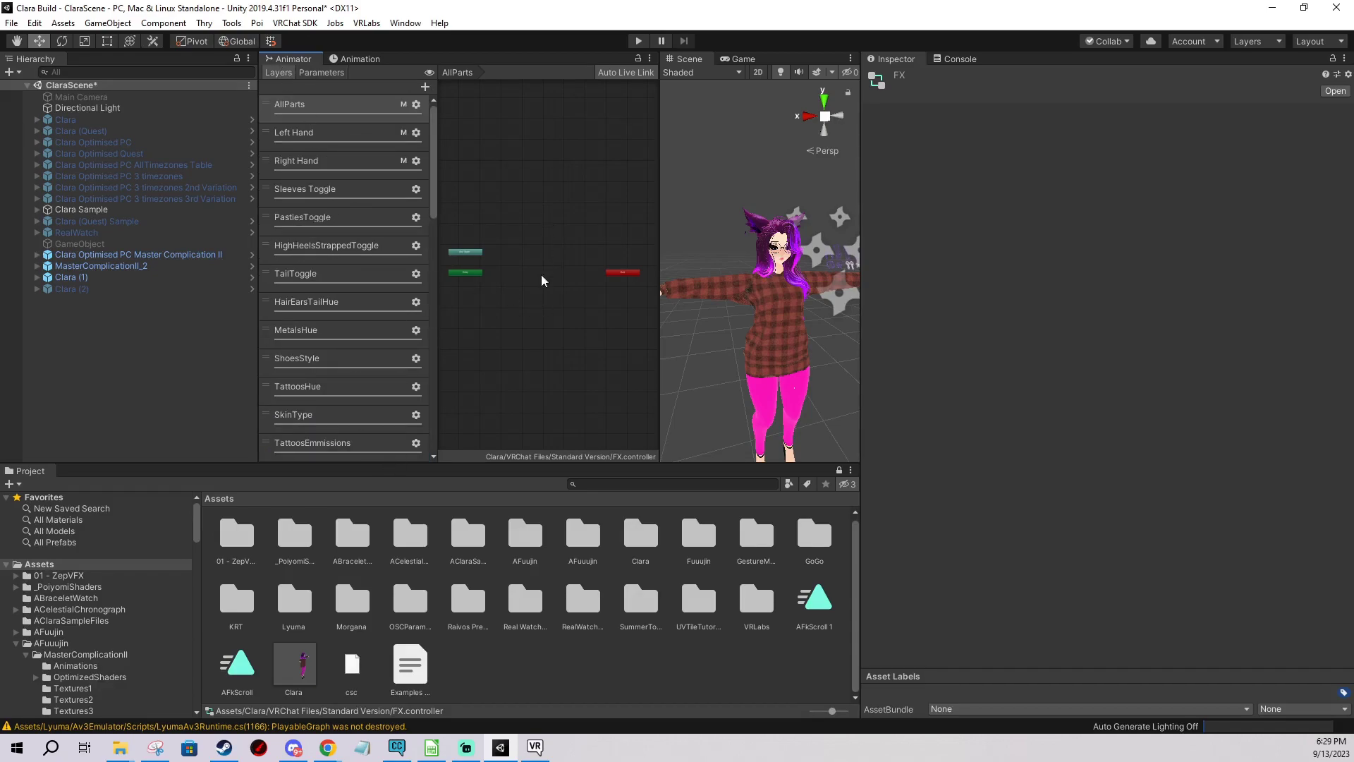